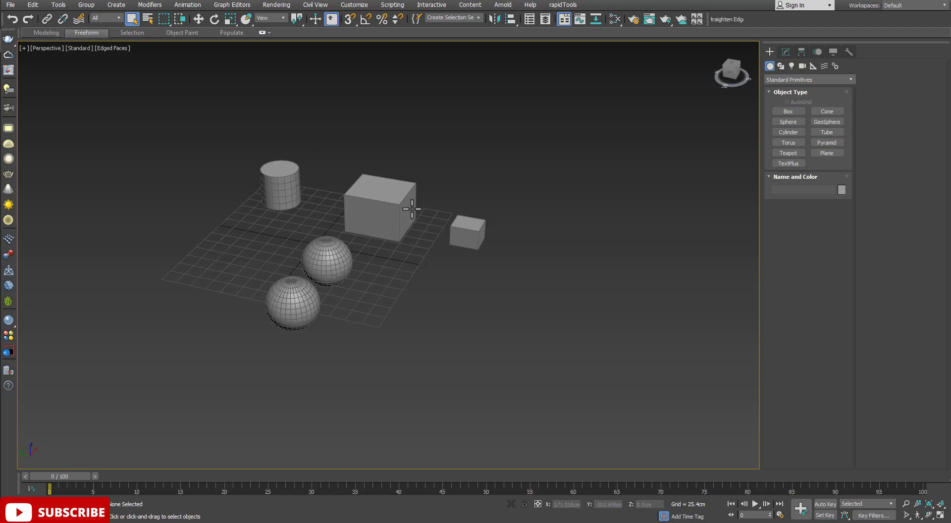
{"action": "scroll", "coordinate": [447, 220], "scroll_direction": "up", "scroll_amount": 6}
{"action": "mouse_move", "coordinate": [422, 252]}
{"action": "middle_mouse_down"}
{"action": "mouse_move", "coordinate": [417, 290]}
{"action": "mouse_move", "coordinate": [432, 260]}
{"action": "middle_mouse_up"}
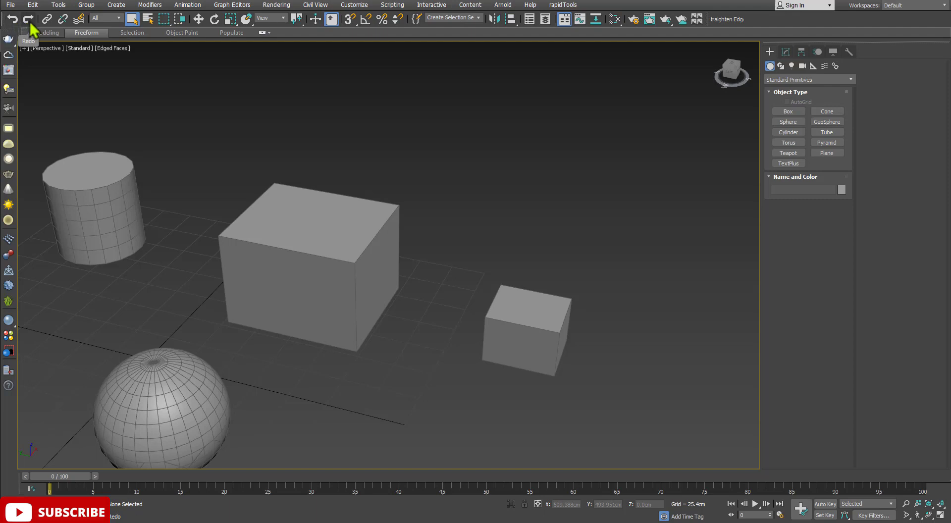
{"action": "middle_click_drag", "start_coordinate": [375, 149], "coordinate": [365, 163]}
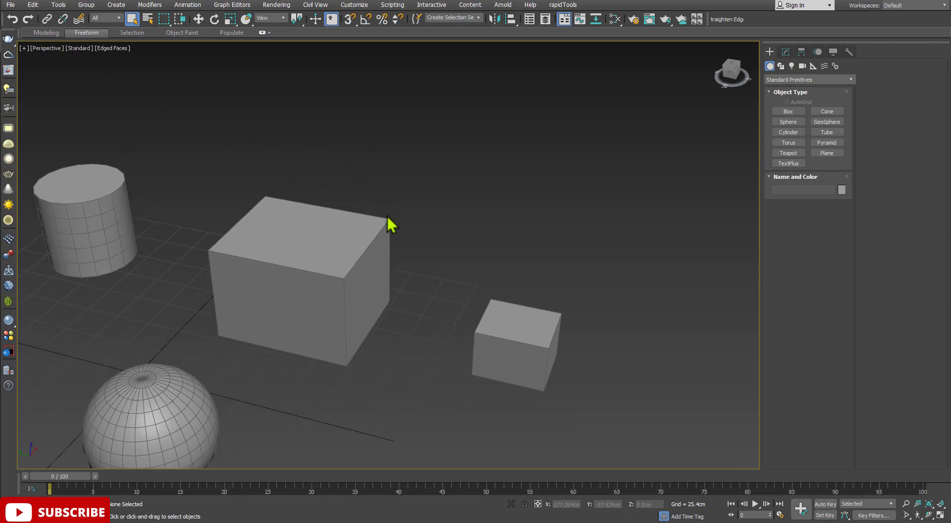
{"action": "middle_click_drag", "start_coordinate": [406, 209], "coordinate": [389, 208]}
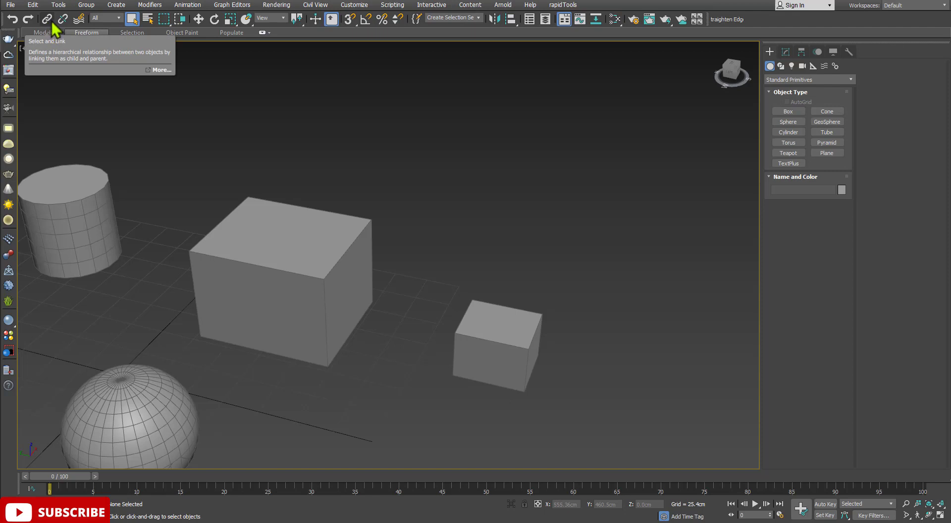
{"action": "scroll", "coordinate": [307, 206], "scroll_direction": "down", "scroll_amount": 4}
{"action": "scroll", "coordinate": [321, 215], "scroll_direction": "up", "scroll_amount": 4}
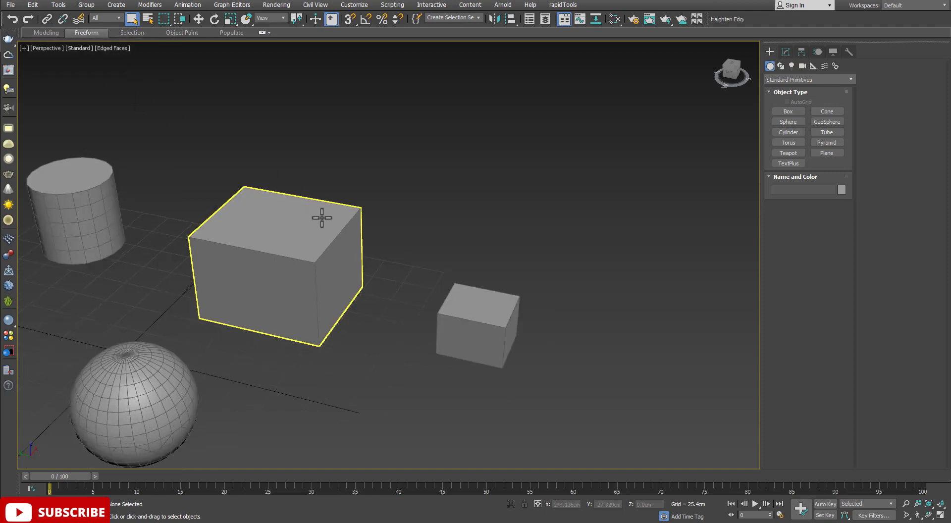
{"action": "middle_click_drag", "start_coordinate": [320, 214], "coordinate": [336, 223]}
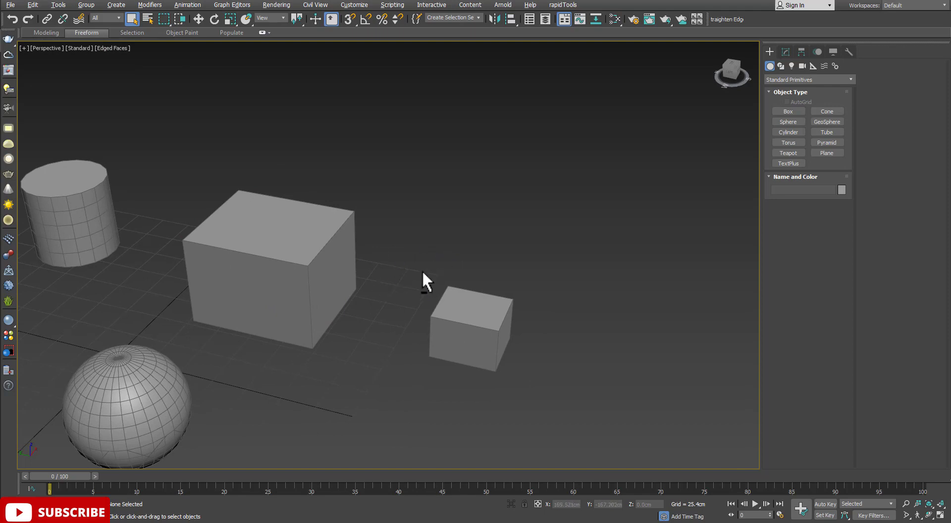
{"action": "middle_click_drag", "start_coordinate": [422, 281], "coordinate": [415, 283]}
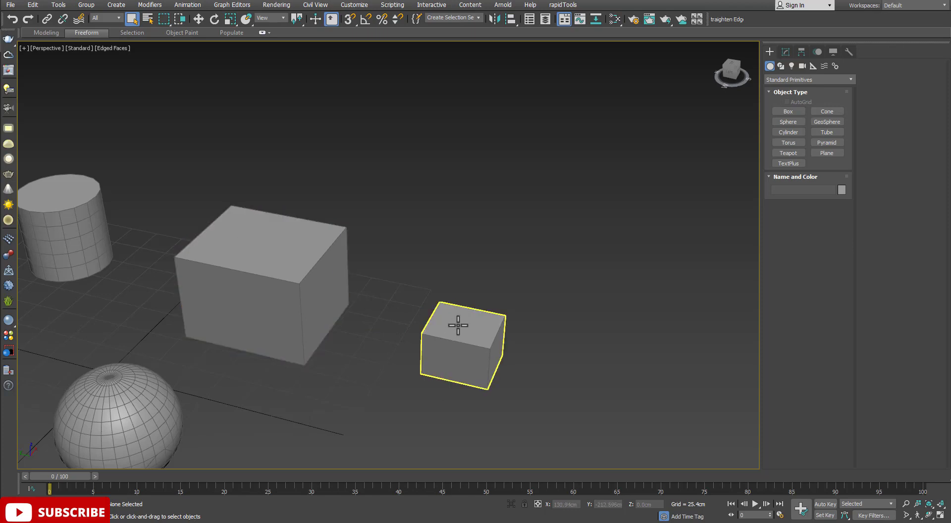
{"action": "middle_click_drag", "start_coordinate": [468, 322], "coordinate": [464, 319], "text": "alt"}
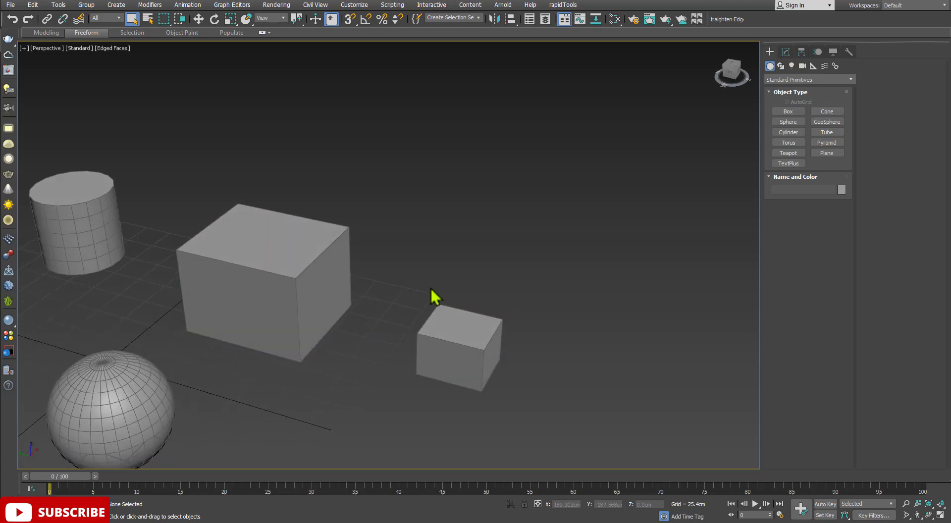
Link the small box to the larger box as its parent, and return to plain object selection
{"action": "left_click_drag", "start_coordinate": [465, 338], "coordinate": [446, 329]}
{"action": "middle_click_drag", "start_coordinate": [446, 329], "coordinate": [448, 325], "text": "alt"}
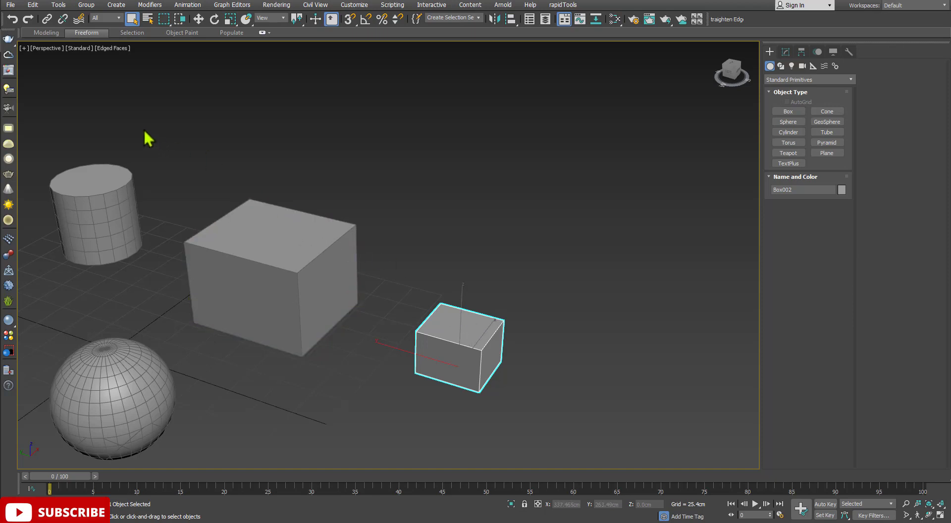
{"action": "left_click", "coordinate": [47, 19]}
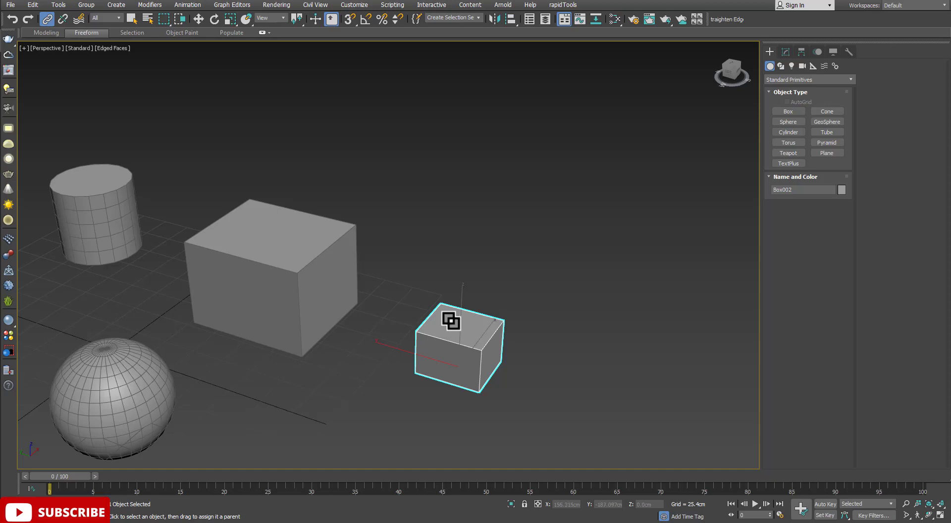
{"action": "left_click_drag", "start_coordinate": [450, 321], "coordinate": [329, 279]}
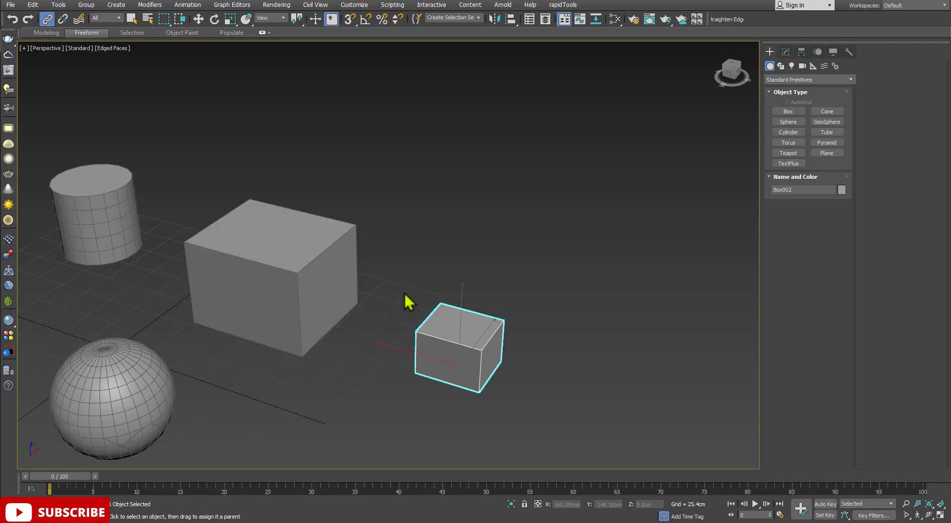
{"action": "middle_click_drag", "start_coordinate": [406, 295], "coordinate": [405, 291], "text": "alt"}
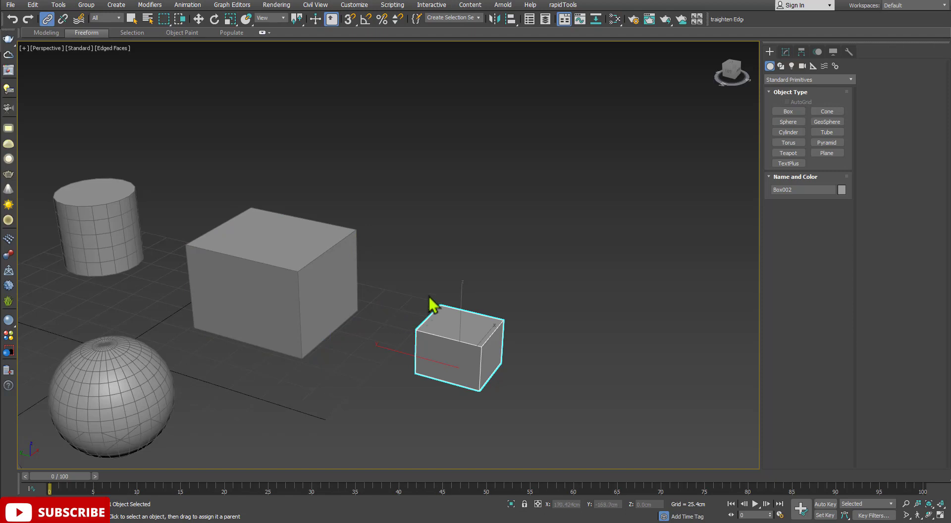
{"action": "right_click", "coordinate": [432, 260]}
{"action": "left_click", "coordinate": [402, 279]}
{"action": "left_click", "coordinate": [131, 19]}
Raise the larger box about 29 cm along Z to test the link, and undo the move
{"action": "middle_click_drag", "start_coordinate": [443, 261], "coordinate": [470, 257]}
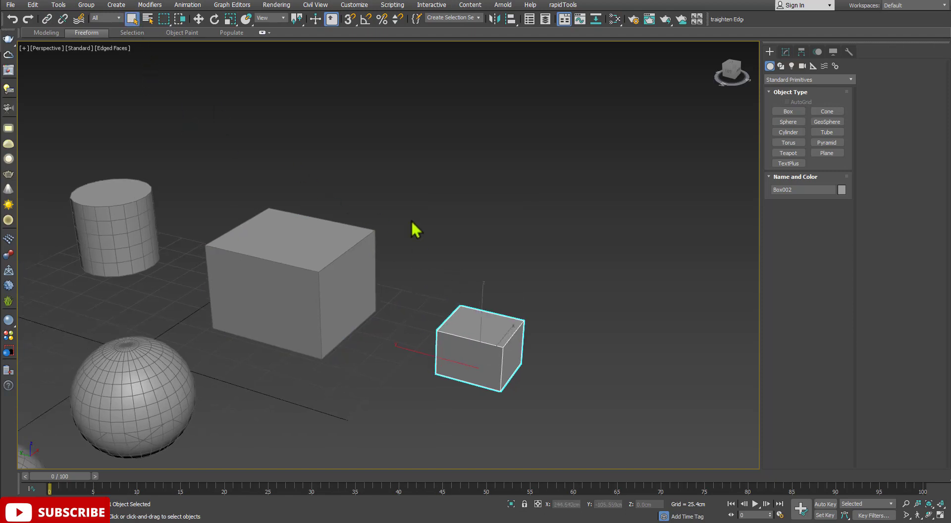
{"action": "left_click_drag", "start_coordinate": [411, 213], "coordinate": [351, 297]}
{"action": "middle_click_drag", "start_coordinate": [360, 285], "coordinate": [363, 282], "text": "alt"}
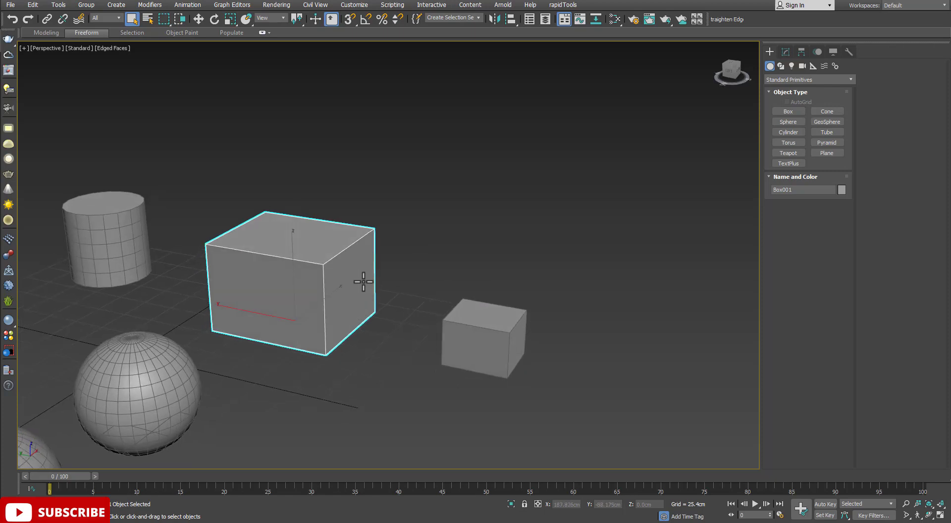
{"action": "key", "text": "w"}
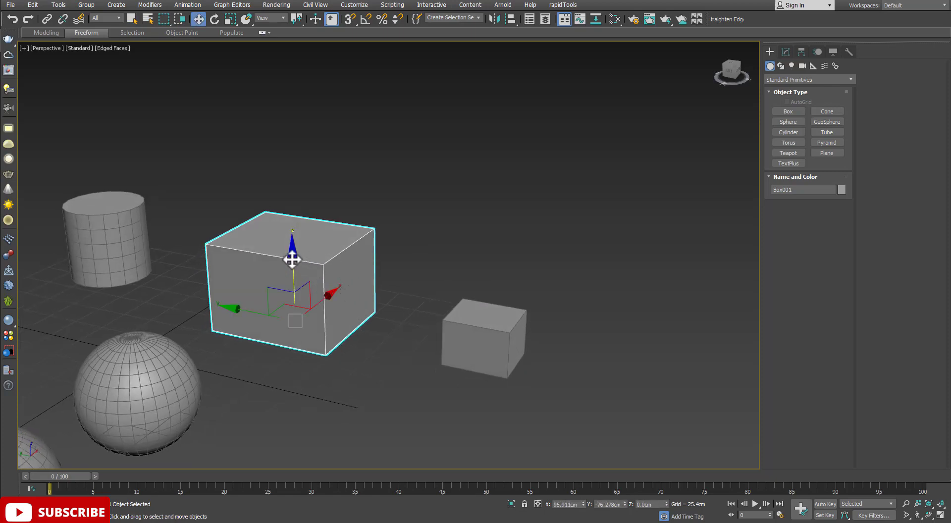
{"action": "left_click_drag", "start_coordinate": [292, 259], "coordinate": [282, 223]}
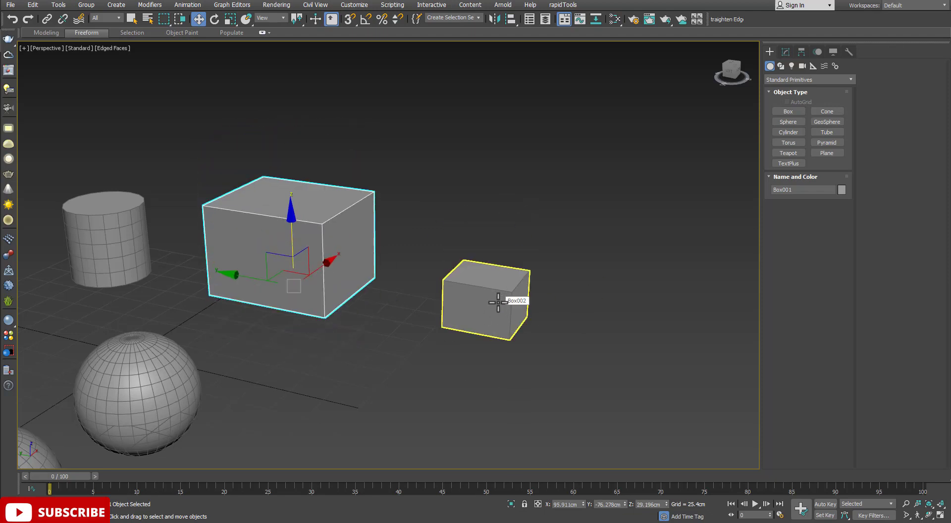
{"action": "key", "text": "ctrl+z"}
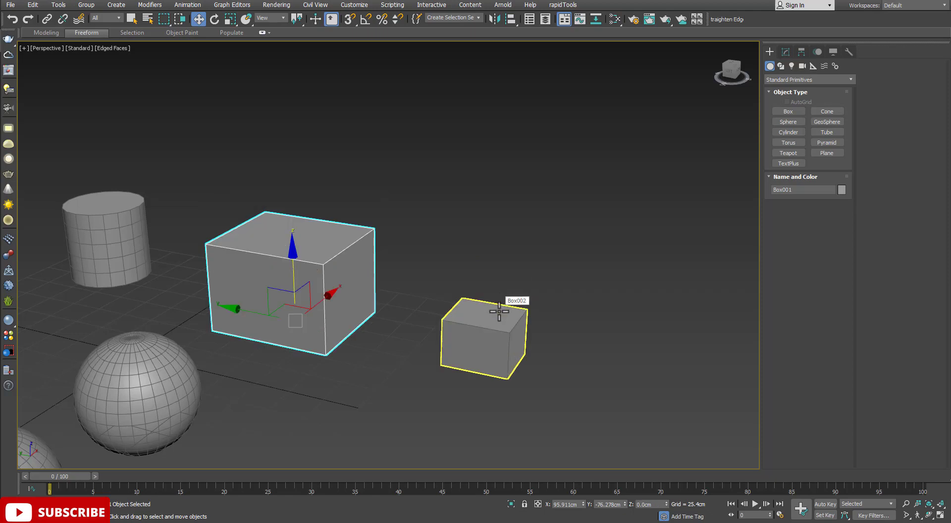
Move the larger box along the X axis to about X 84.4 cm
{"action": "scroll", "coordinate": [388, 325], "scroll_direction": "up", "scroll_amount": 3}
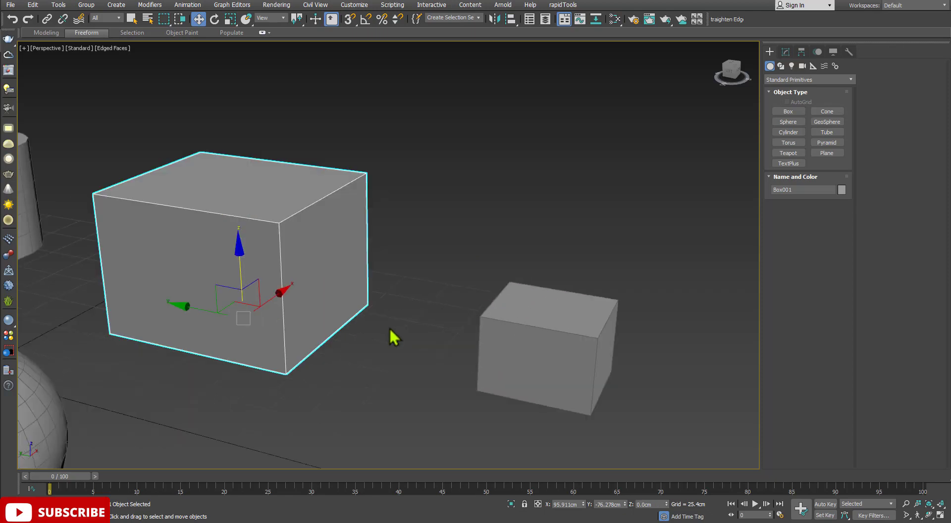
{"action": "scroll", "coordinate": [386, 321], "scroll_direction": "down", "scroll_amount": 3}
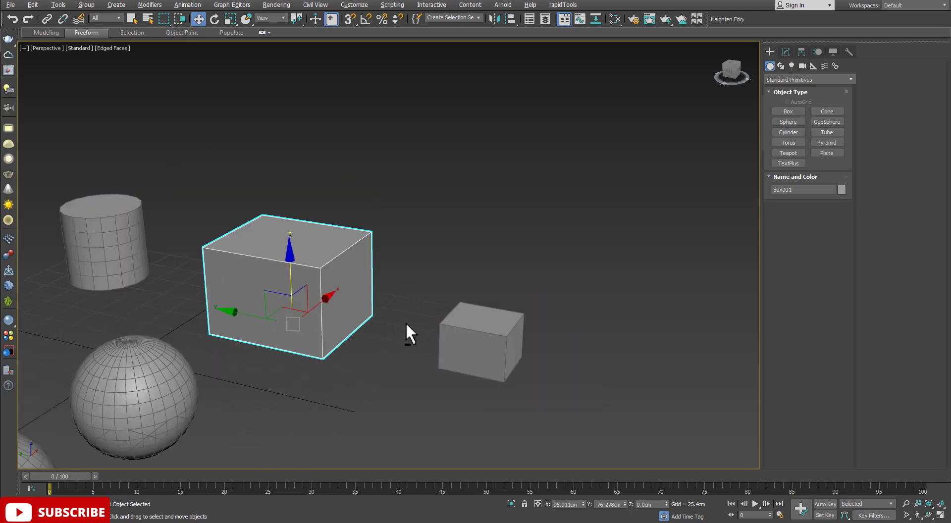
{"action": "mouse_move", "coordinate": [396, 342]}
{"action": "middle_mouse_down", "text": "alt"}
{"action": "mouse_move", "coordinate": [378, 340]}
{"action": "mouse_move", "coordinate": [401, 351]}
{"action": "mouse_move", "coordinate": [398, 332]}
{"action": "mouse_move", "coordinate": [429, 334]}
{"action": "mouse_move", "coordinate": [385, 332]}
{"action": "middle_mouse_up", "text": "alt"}
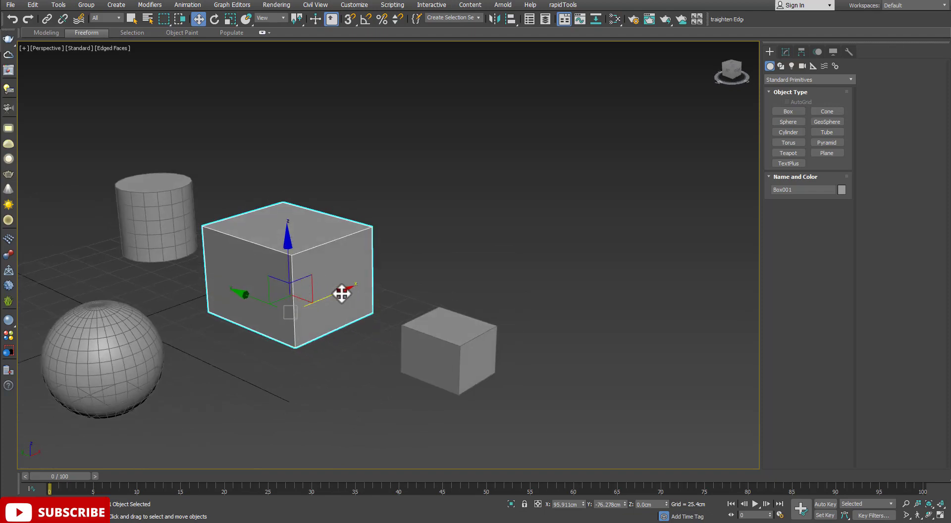
{"action": "left_click_drag", "start_coordinate": [340, 291], "coordinate": [392, 290]}
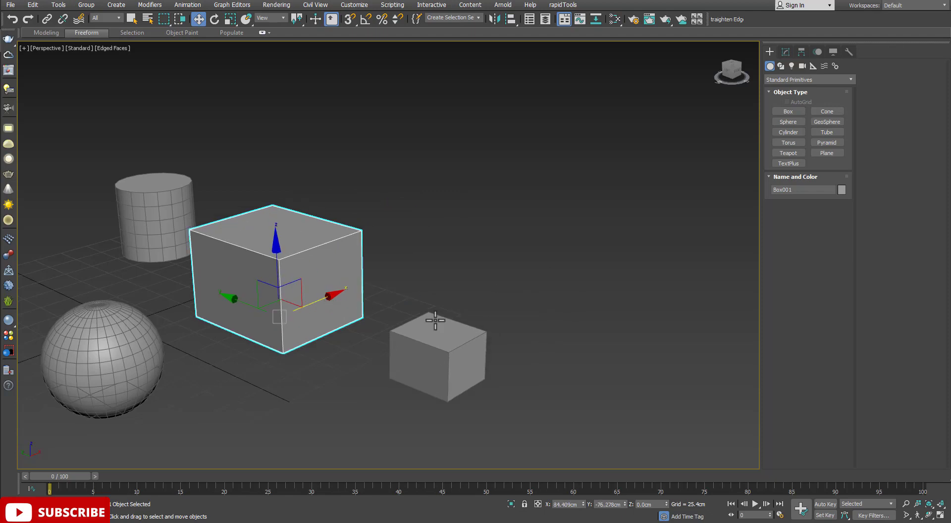
Raise the small box about 24.5 cm along Z to test it as the linked child, and undo the move
{"action": "middle_click_drag", "start_coordinate": [452, 334], "coordinate": [446, 314], "text": "alt"}
{"action": "left_click_drag", "start_coordinate": [419, 255], "coordinate": [482, 356]}
{"action": "middle_click_drag", "start_coordinate": [482, 355], "coordinate": [492, 342], "text": "alt"}
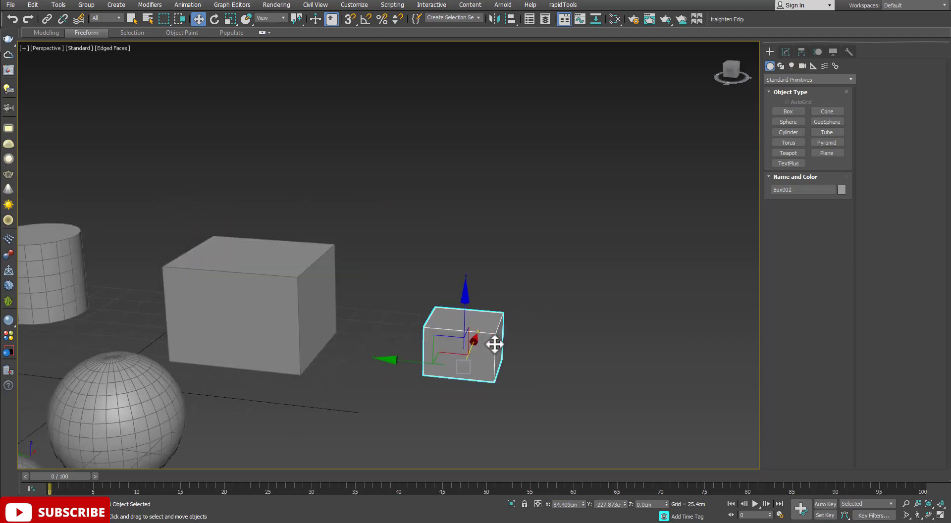
{"action": "left_click_drag", "start_coordinate": [464, 318], "coordinate": [451, 256]}
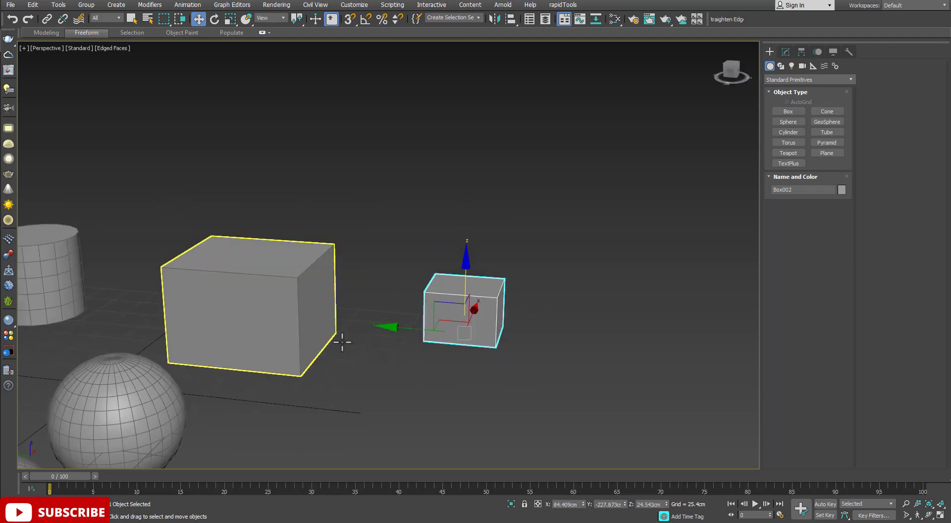
{"action": "key", "text": "ctrl+z"}
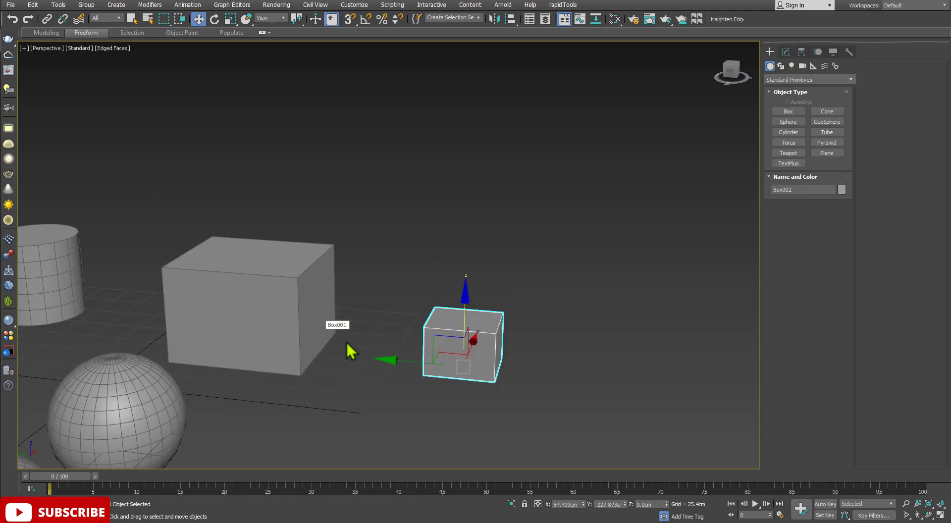
Select the small box and unlink it from its parent, the larger box
{"action": "middle_click_drag", "start_coordinate": [347, 343], "coordinate": [449, 340], "text": "alt"}
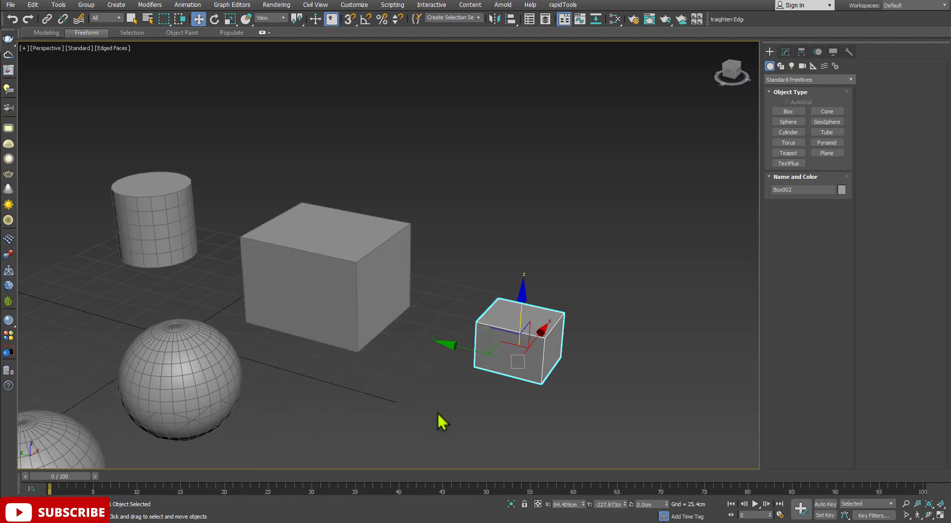
{"action": "mouse_move", "coordinate": [454, 362]}
{"action": "middle_mouse_down", "text": "alt"}
{"action": "mouse_move", "coordinate": [424, 359]}
{"action": "mouse_move", "coordinate": [434, 351]}
{"action": "mouse_move", "coordinate": [459, 374]}
{"action": "mouse_move", "coordinate": [447, 377]}
{"action": "mouse_move", "coordinate": [443, 349]}
{"action": "middle_mouse_up", "text": "alt"}
{"action": "left_click", "coordinate": [443, 348]}
{"action": "left_click", "coordinate": [522, 357]}
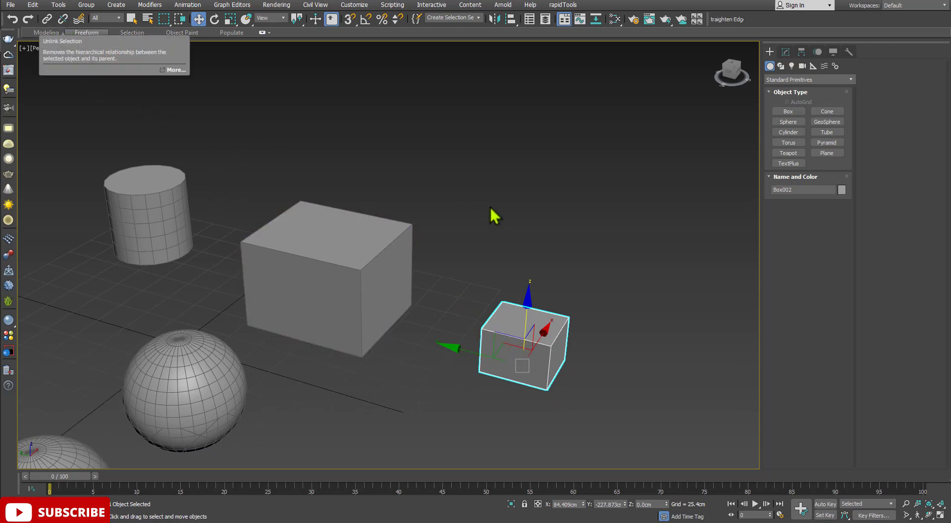
{"action": "left_click", "coordinate": [528, 252]}
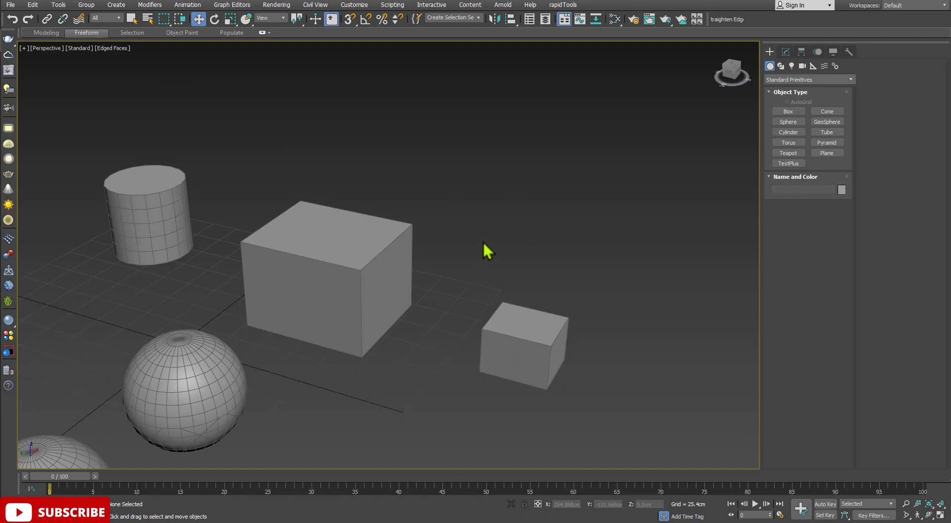
{"action": "left_click_drag", "start_coordinate": [586, 401], "coordinate": [587, 401]}
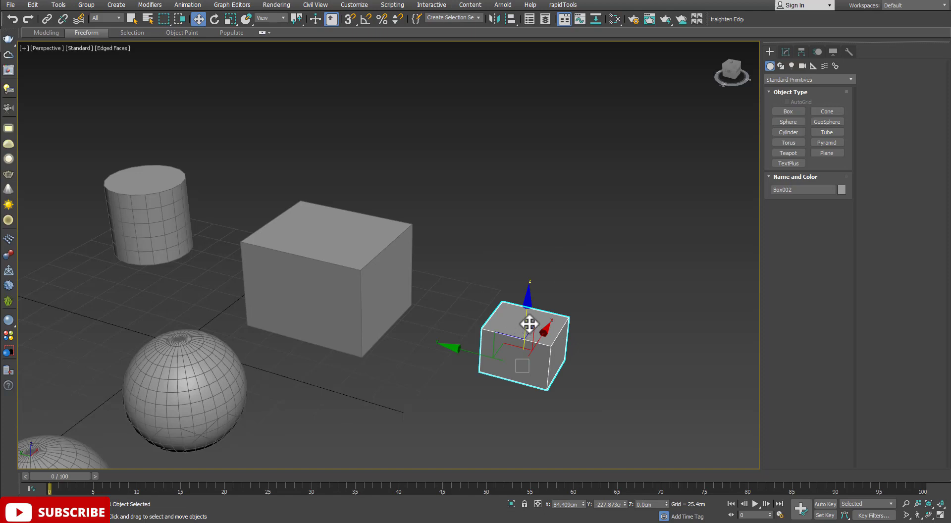
{"action": "left_click_drag", "start_coordinate": [492, 273], "coordinate": [543, 355]}
{"action": "left_click", "coordinate": [61, 21]}
{"action": "left_click_drag", "start_coordinate": [499, 250], "coordinate": [551, 353]}
Raise the larger box about 12 cm and move the small box along Z to test the unlinking, and undo both moves
{"action": "left_click_drag", "start_coordinate": [446, 217], "coordinate": [386, 293]}
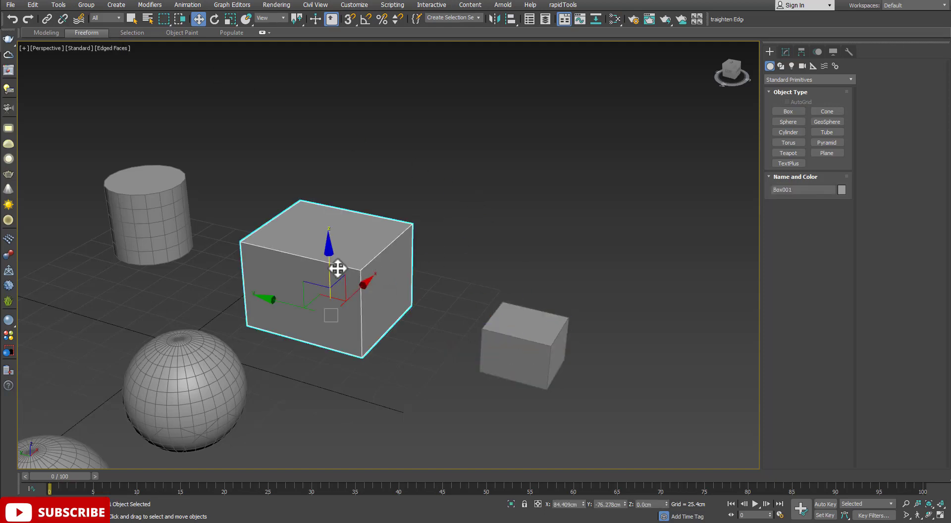
{"action": "mouse_move", "coordinate": [328, 262]}
{"action": "left_mouse_down"}
{"action": "mouse_move", "coordinate": [334, 162]}
{"action": "mouse_move", "coordinate": [329, 272]}
{"action": "mouse_move", "coordinate": [326, 247]}
{"action": "left_mouse_up"}
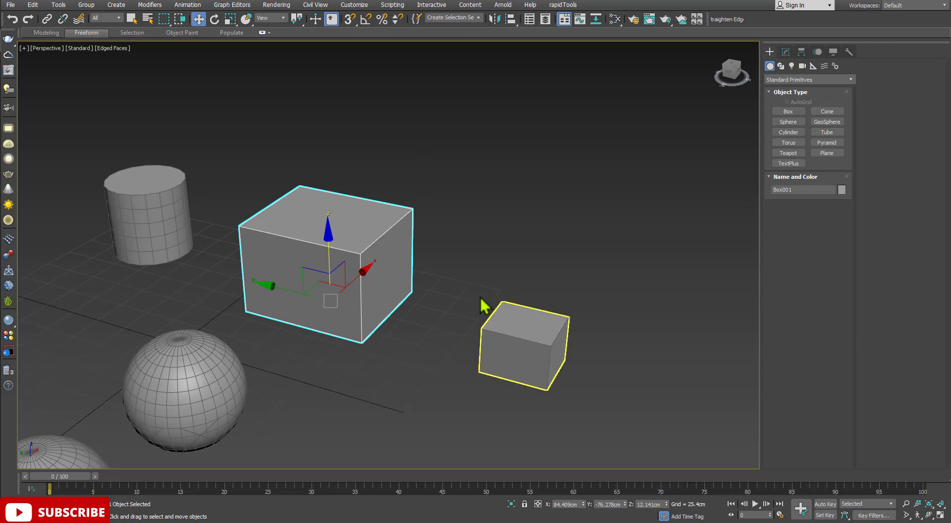
{"action": "left_click", "coordinate": [522, 344]}
{"action": "left_click_drag", "start_coordinate": [524, 339], "coordinate": [524, 319]}
{"action": "key", "text": "ctrl+z"}
Examine the object types offered by the selection filter, leaving it set to All
{"action": "scroll", "coordinate": [320, 228], "scroll_direction": "down", "scroll_amount": 3}
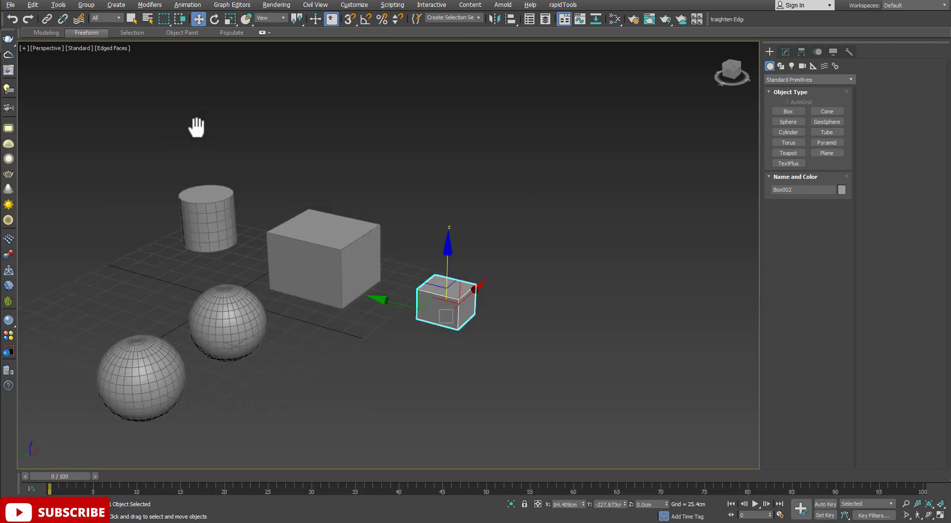
{"action": "middle_click_drag", "start_coordinate": [196, 127], "coordinate": [193, 150]}
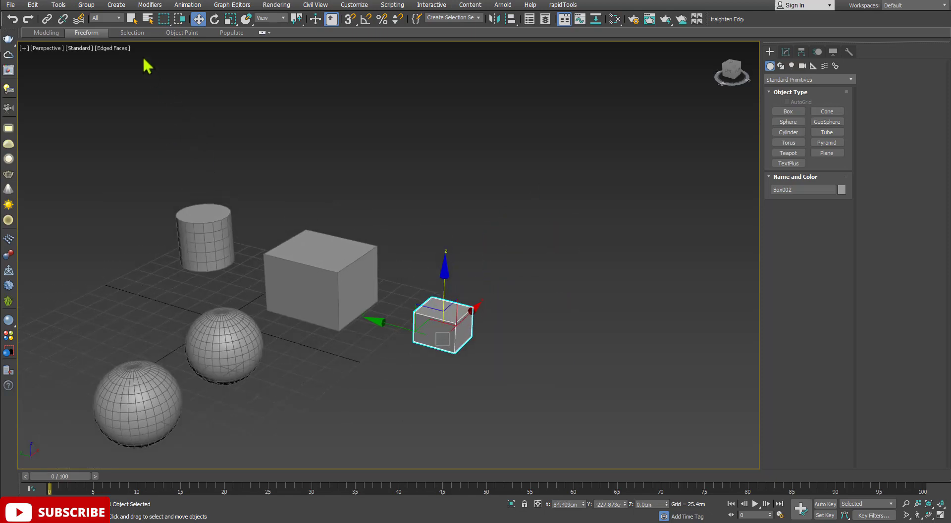
{"action": "left_click", "coordinate": [120, 21]}
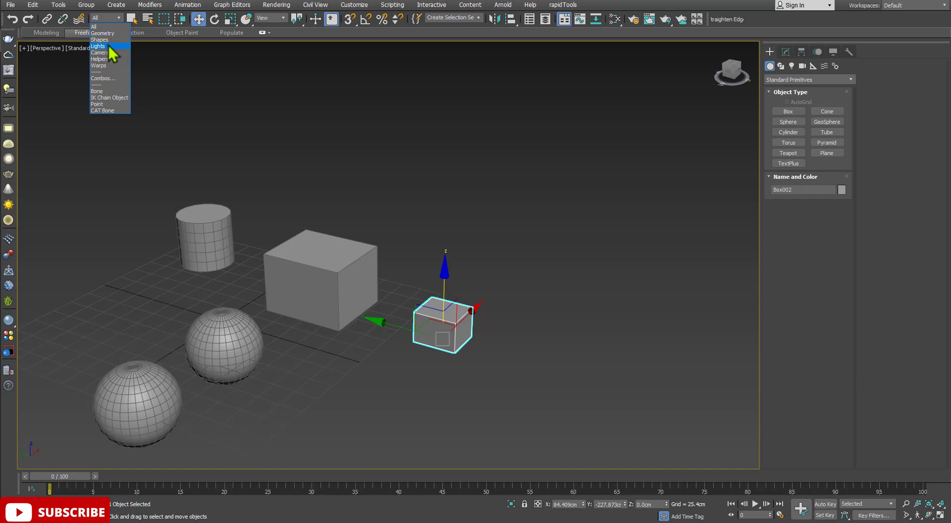
{"action": "left_click", "coordinate": [232, 110]}
{"action": "scroll", "coordinate": [286, 171], "scroll_direction": "down", "scroll_amount": 3}
{"action": "middle_click_drag", "start_coordinate": [363, 203], "coordinate": [411, 231]}
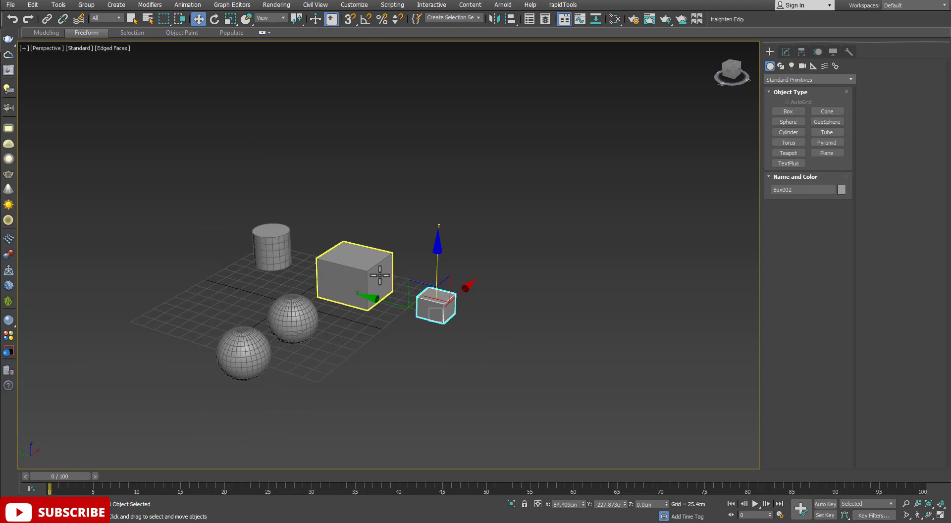
{"action": "scroll", "coordinate": [387, 277], "scroll_direction": "up", "scroll_amount": 3}
{"action": "scroll", "coordinate": [382, 278], "scroll_direction": "up", "scroll_amount": 2}
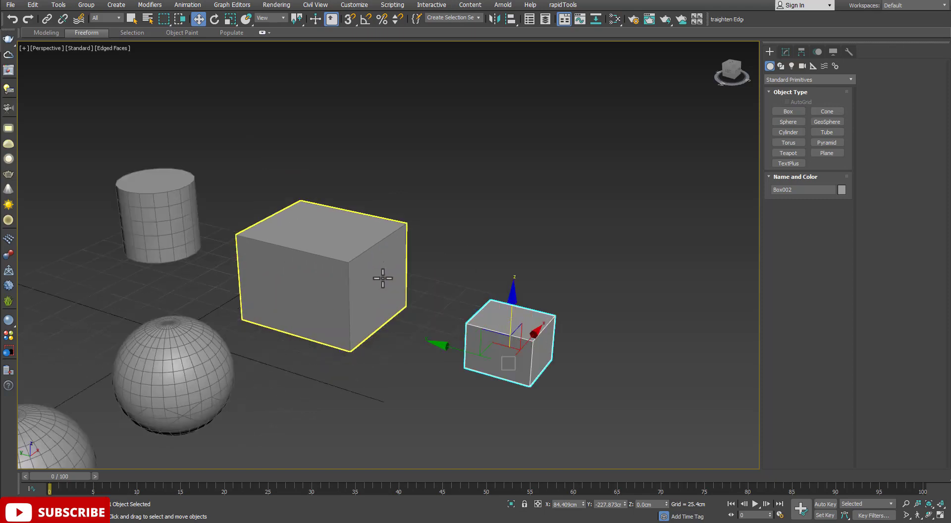
{"action": "scroll", "coordinate": [376, 272], "scroll_direction": "down", "scroll_amount": 2}
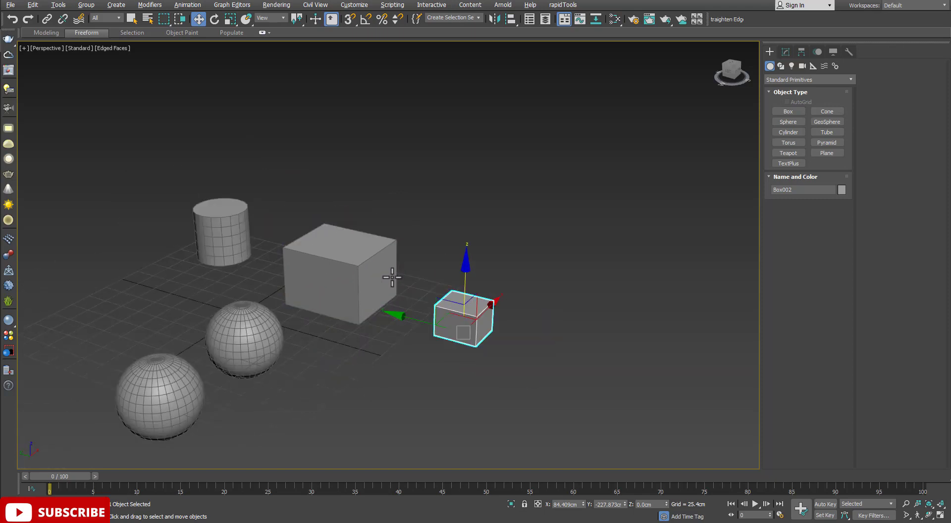
Clear the small box's selection and select the cylinder at the back of the grid with a selection window
{"action": "middle_click_drag", "start_coordinate": [394, 277], "coordinate": [412, 278]}
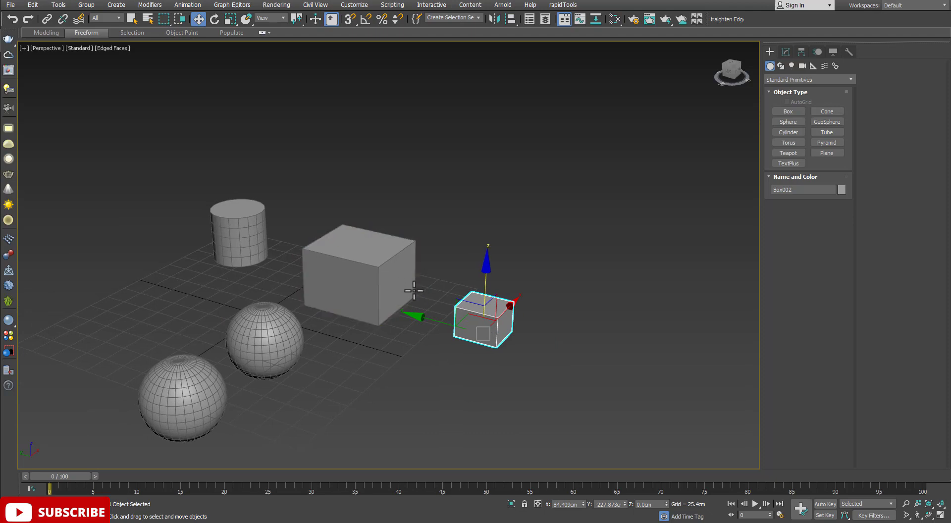
{"action": "middle_click_drag", "start_coordinate": [406, 297], "coordinate": [412, 303]}
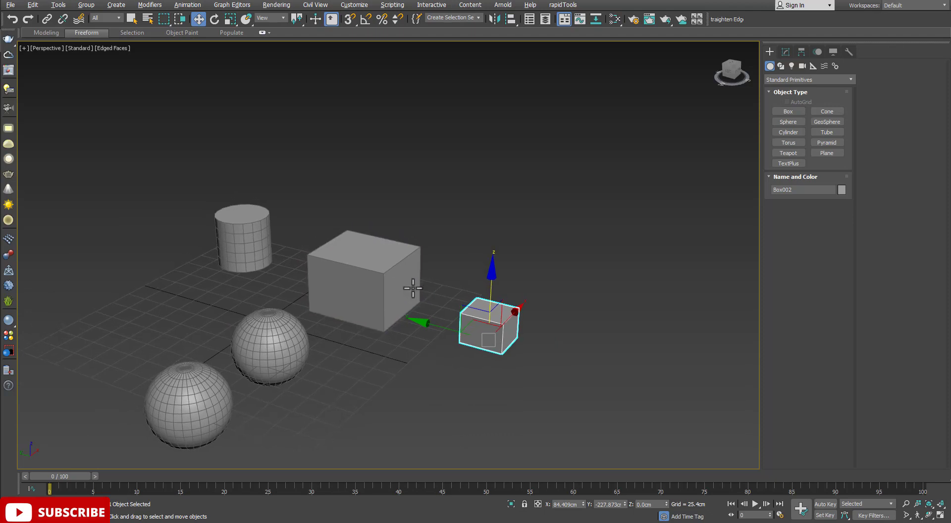
{"action": "left_click", "coordinate": [397, 284]}
{"action": "left_click_drag", "start_coordinate": [180, 170], "coordinate": [263, 246]}
{"action": "middle_click_drag", "start_coordinate": [369, 277], "coordinate": [397, 264]}
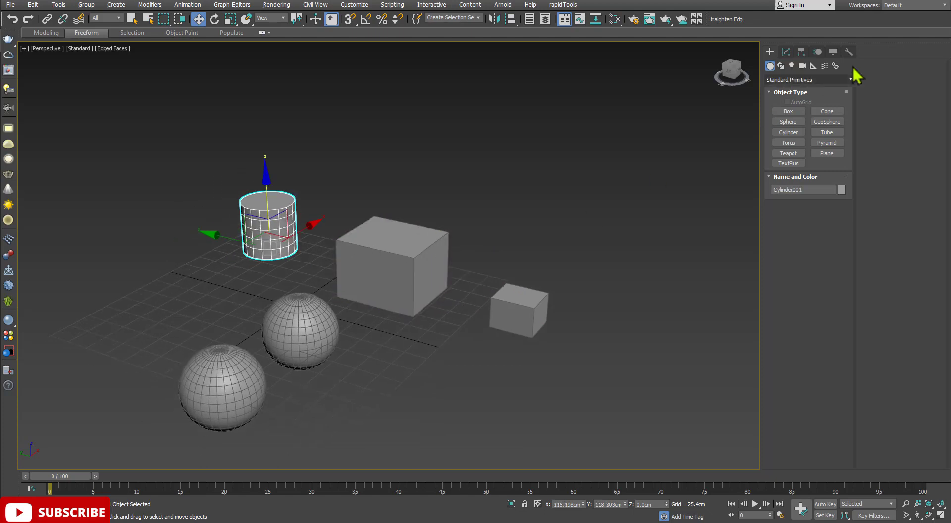
Examine the object types available for creating spline shapes, standard primitives and photometric lights
{"action": "left_click", "coordinate": [781, 67]}
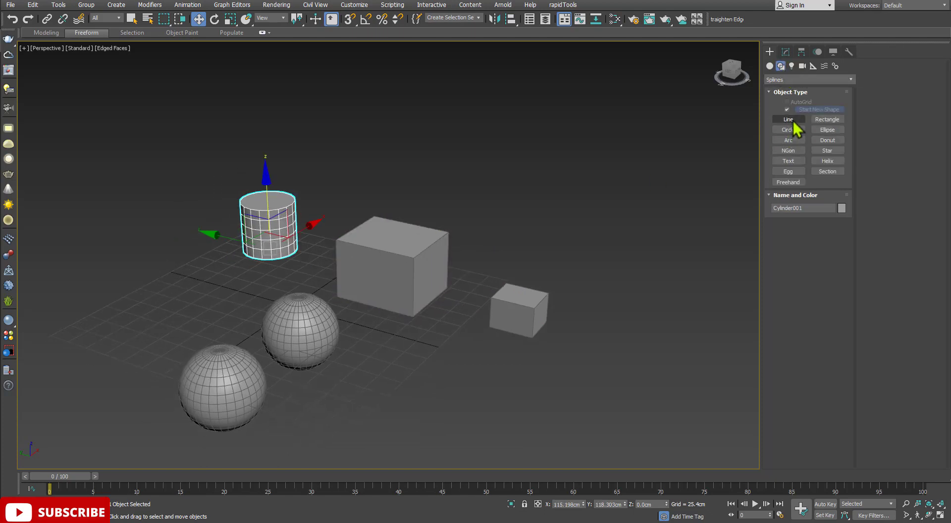
{"action": "left_click", "coordinate": [793, 132]}
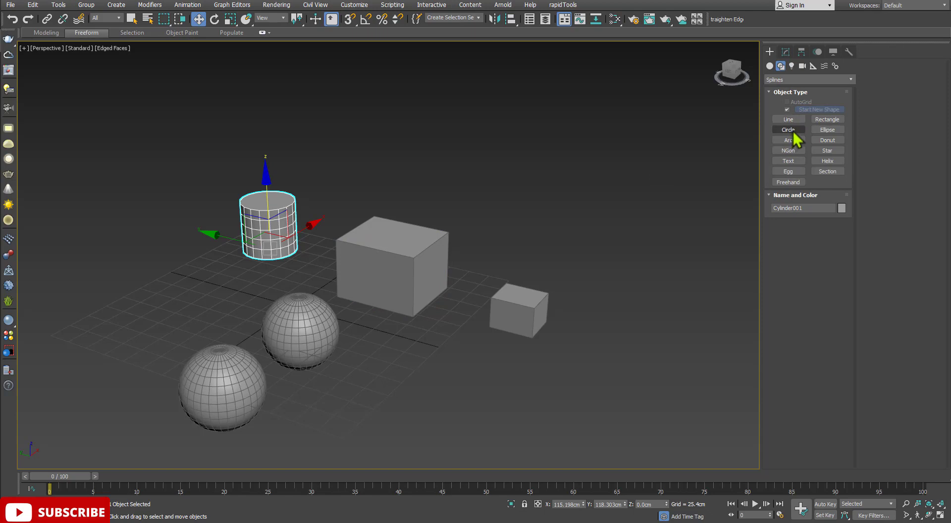
{"action": "left_click", "coordinate": [770, 67]}
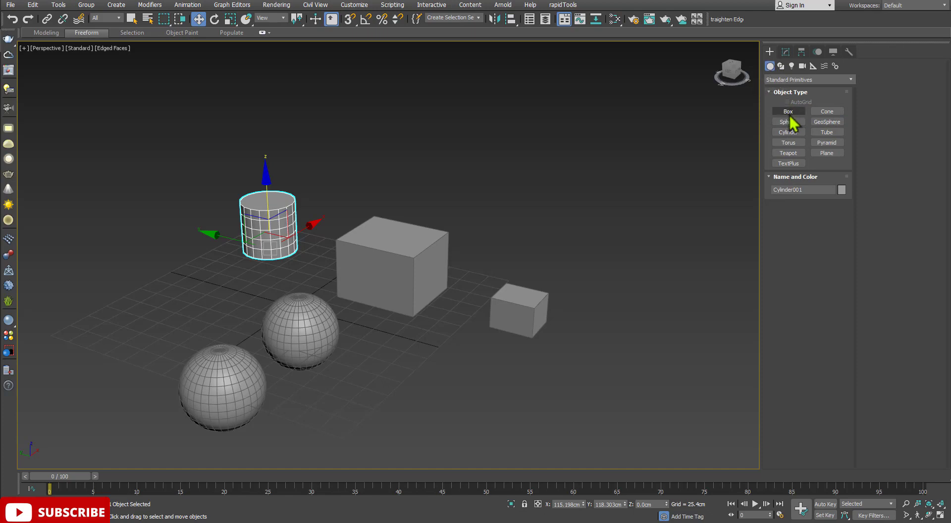
{"action": "left_click", "coordinate": [789, 142]}
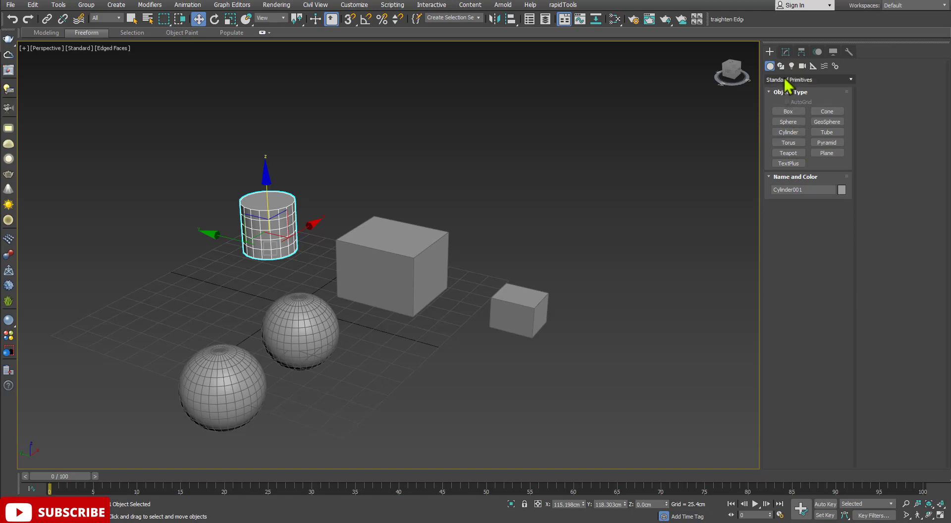
{"action": "left_click", "coordinate": [781, 66]}
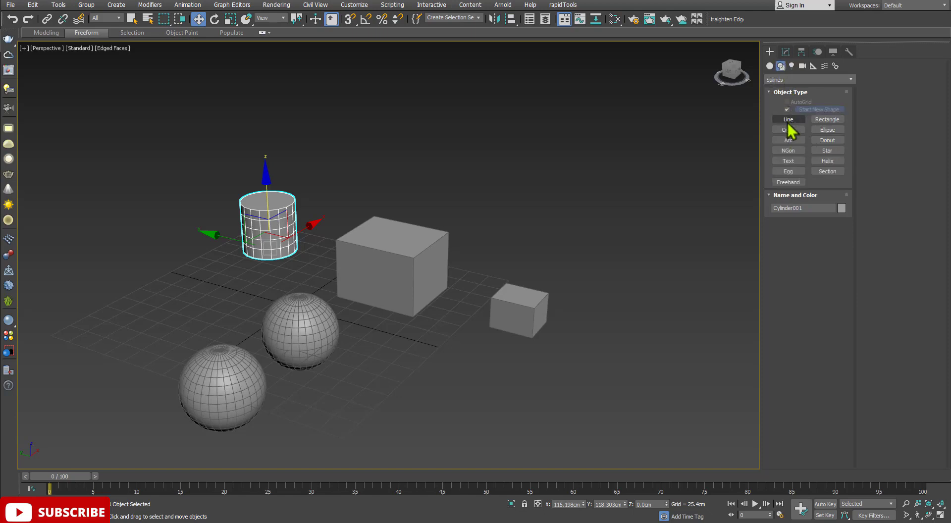
{"action": "left_click", "coordinate": [829, 130]}
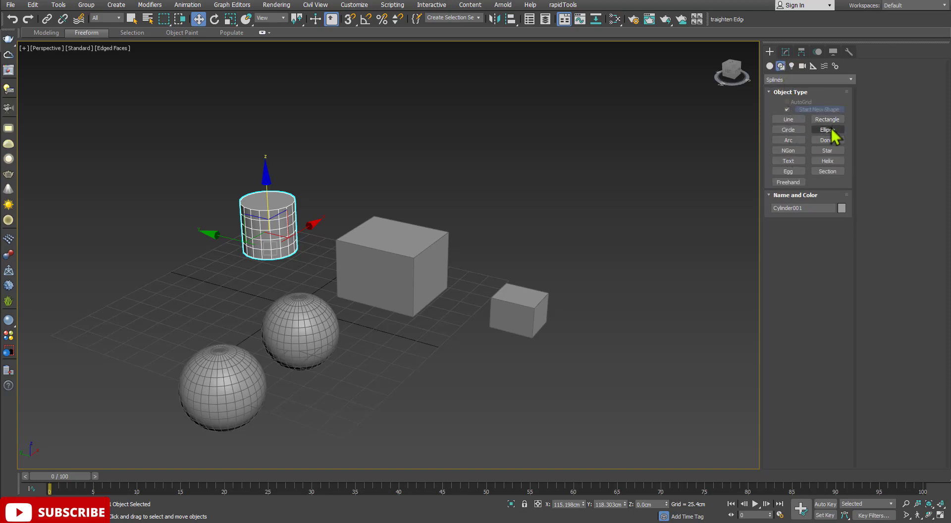
{"action": "left_click", "coordinate": [818, 149]}
{"action": "left_click", "coordinate": [792, 66]}
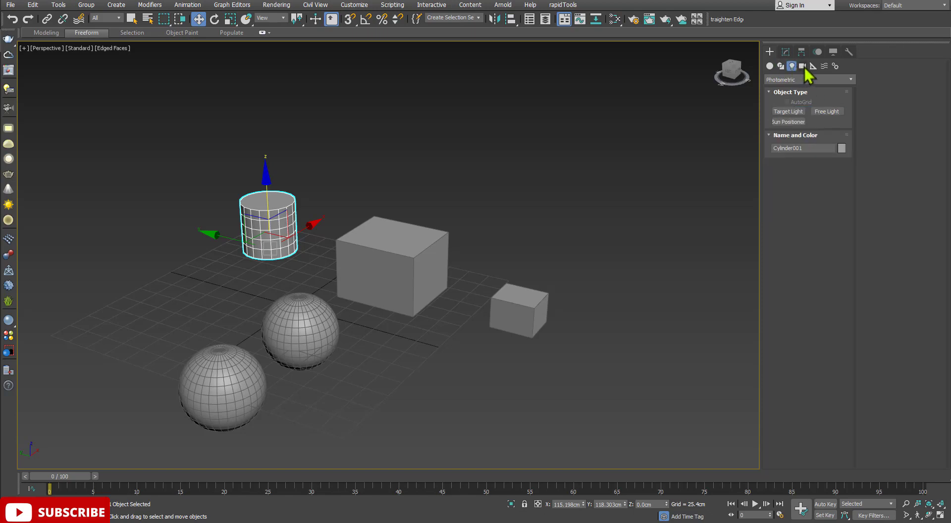
Create two targeted Physical cameras on the ground, one behind the small box and one at the grid's opposite side beyond the spheres
{"action": "left_click", "coordinate": [804, 67]}
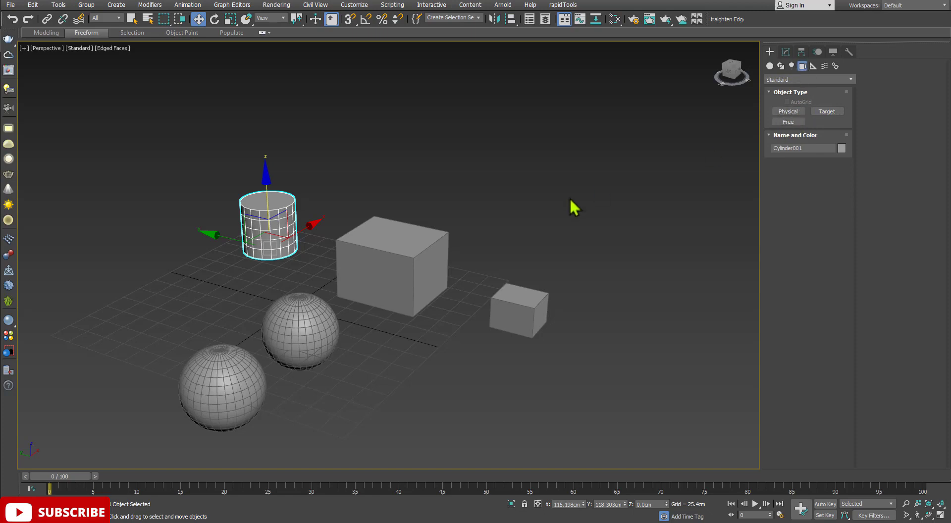
{"action": "scroll", "coordinate": [570, 201], "scroll_direction": "down", "scroll_amount": 4}
{"action": "left_click", "coordinate": [787, 112]}
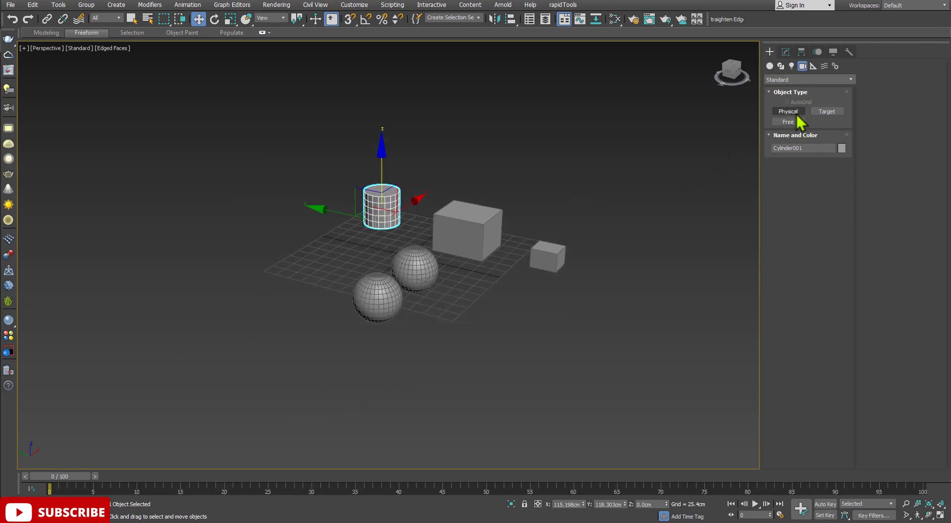
{"action": "scroll", "coordinate": [525, 227], "scroll_direction": "up", "scroll_amount": 3}
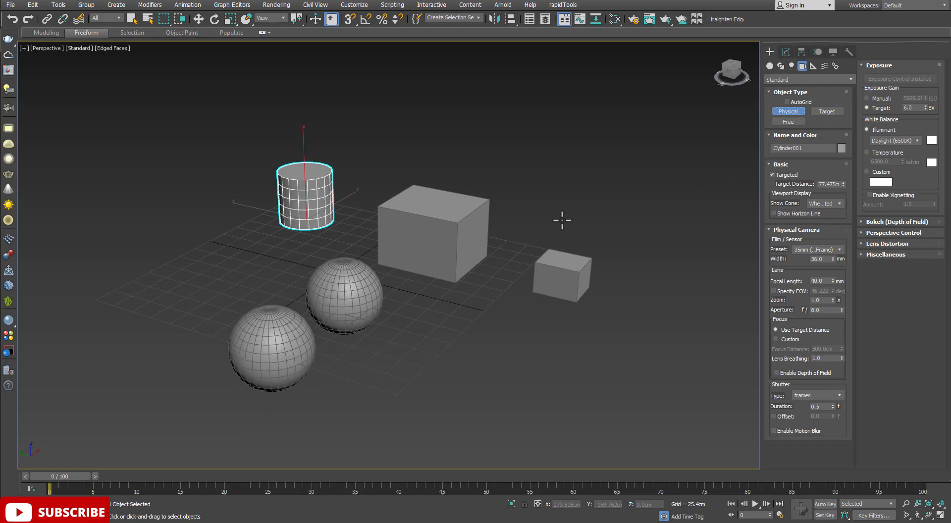
{"action": "left_click_drag", "start_coordinate": [562, 220], "coordinate": [543, 237]}
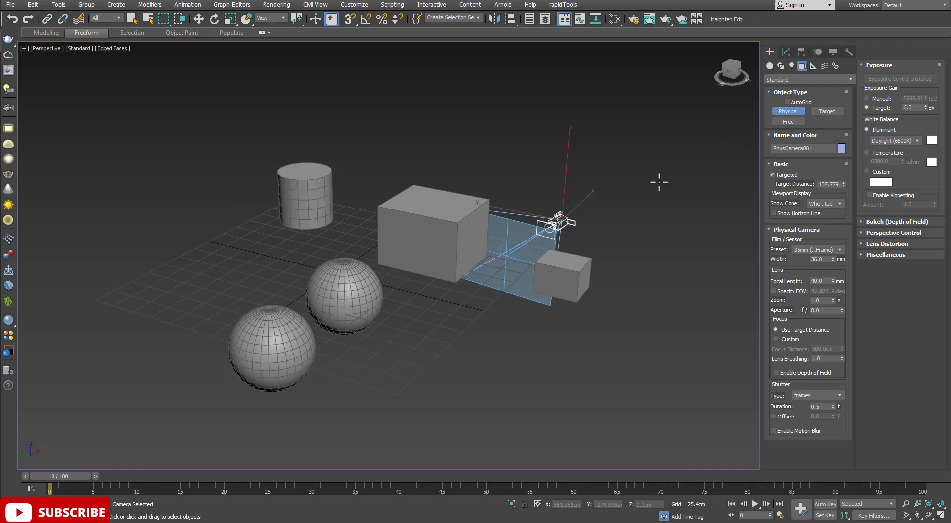
{"action": "scroll", "coordinate": [327, 288], "scroll_direction": "down", "scroll_amount": 3}
{"action": "middle_click_drag", "start_coordinate": [376, 282], "coordinate": [361, 304]}
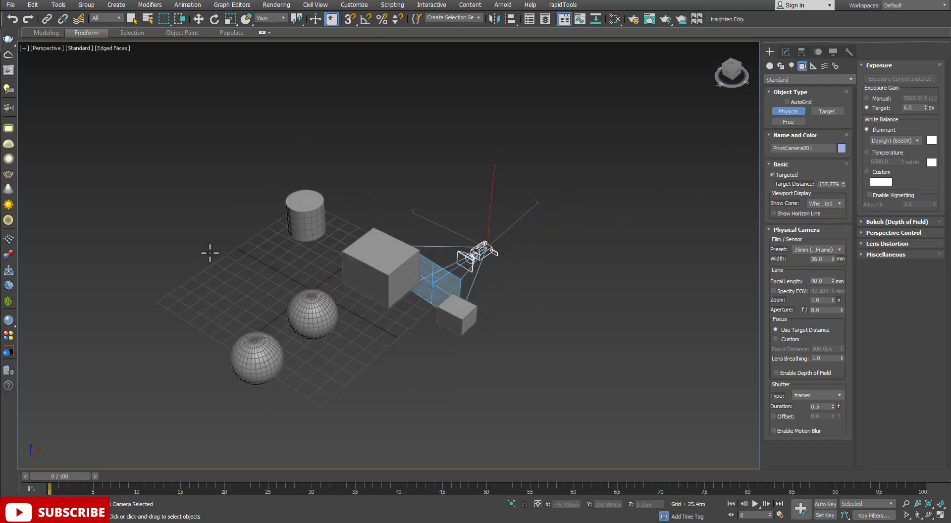
{"action": "left_click_drag", "start_coordinate": [227, 251], "coordinate": [181, 315]}
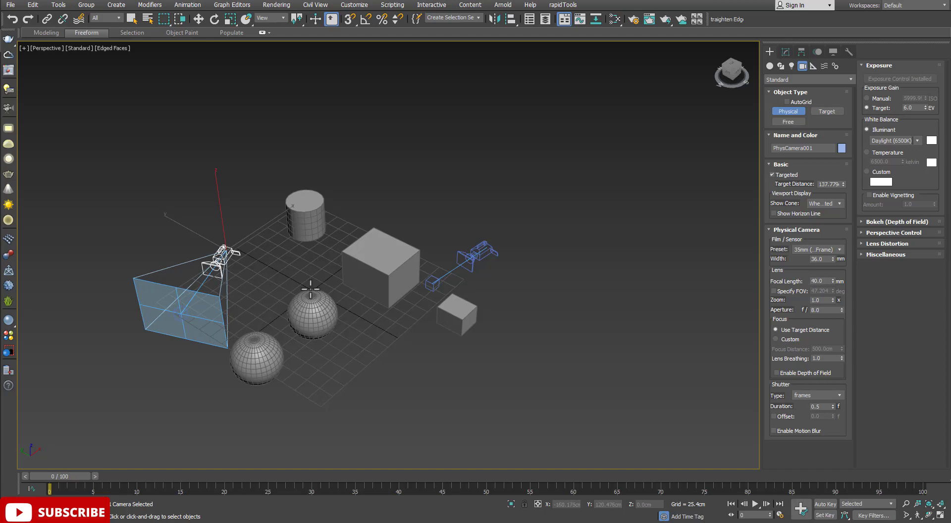
Place two photometric Free Lights on the open ground outside the grid, on the small box's side
{"action": "left_click", "coordinate": [791, 66]}
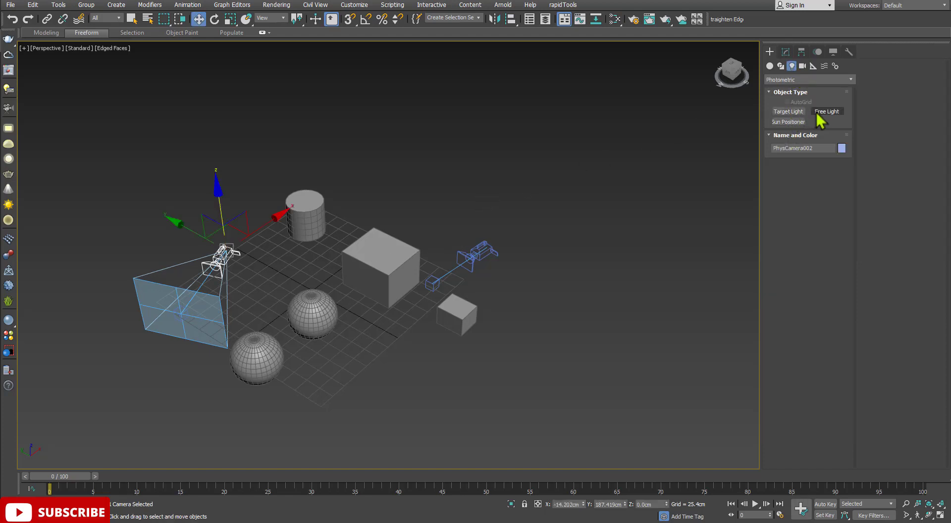
{"action": "left_click", "coordinate": [824, 113]}
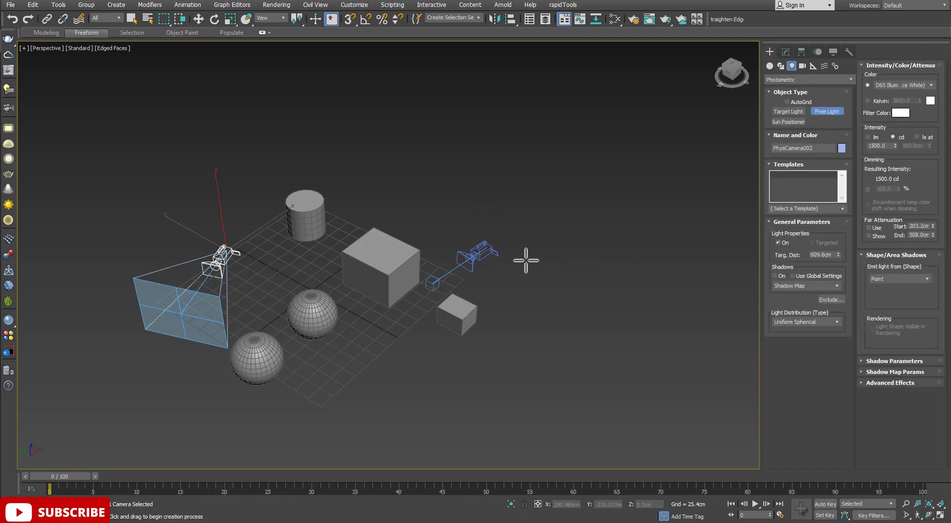
{"action": "scroll", "coordinate": [515, 277], "scroll_direction": "down", "scroll_amount": 4}
{"action": "left_click", "coordinate": [503, 318]}
{"action": "left_click", "coordinate": [557, 278]}
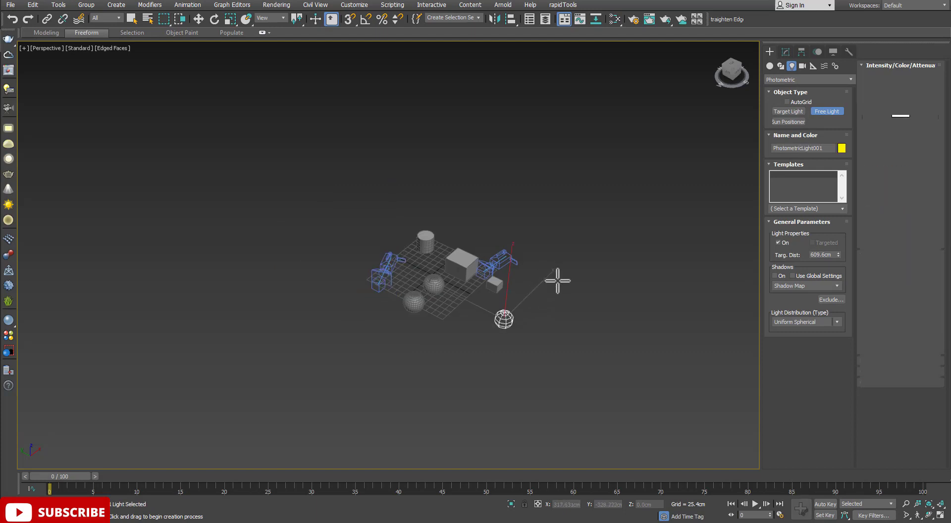
{"action": "middle_click_drag", "start_coordinate": [537, 287], "coordinate": [531, 300], "text": "alt"}
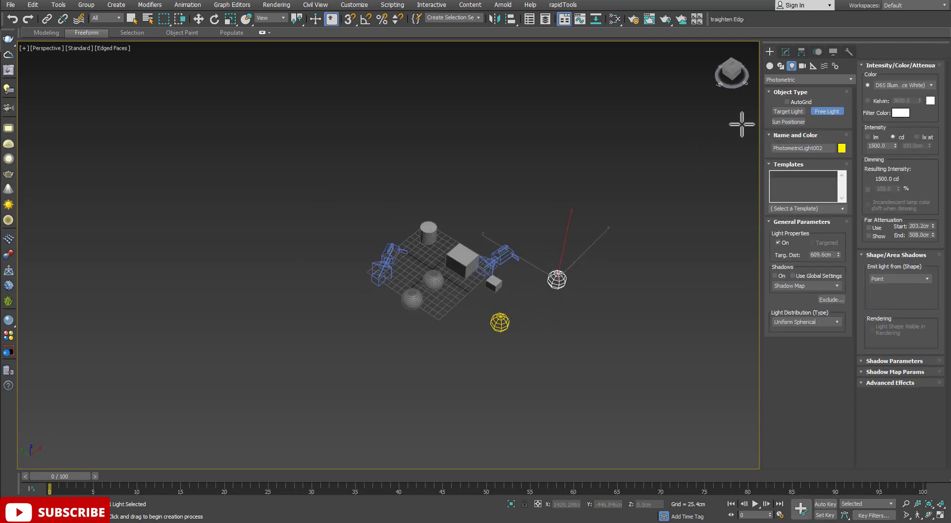
Draw a circle spline in front of the spheres at about X -300 cm, Y -203 cm, and deselect it
{"action": "left_click", "coordinate": [781, 66]}
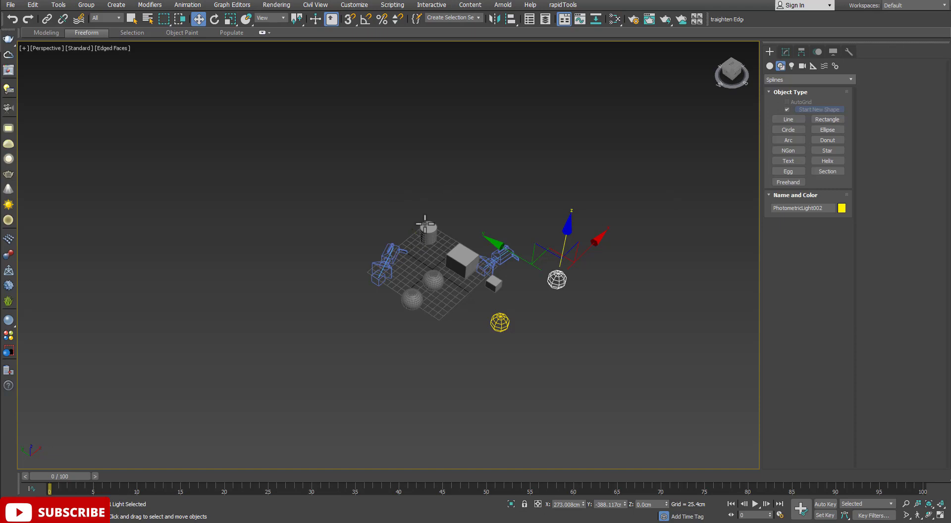
{"action": "left_click", "coordinate": [789, 130]}
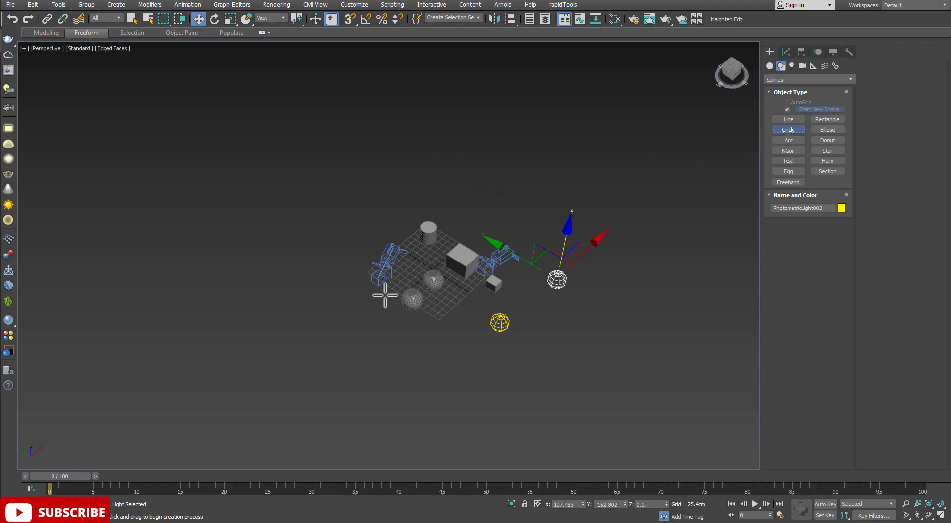
{"action": "left_click_drag", "start_coordinate": [423, 343], "coordinate": [436, 365]}
{"action": "right_click", "coordinate": [441, 324]}
{"action": "scroll", "coordinate": [441, 323], "scroll_direction": "up", "scroll_amount": 3}
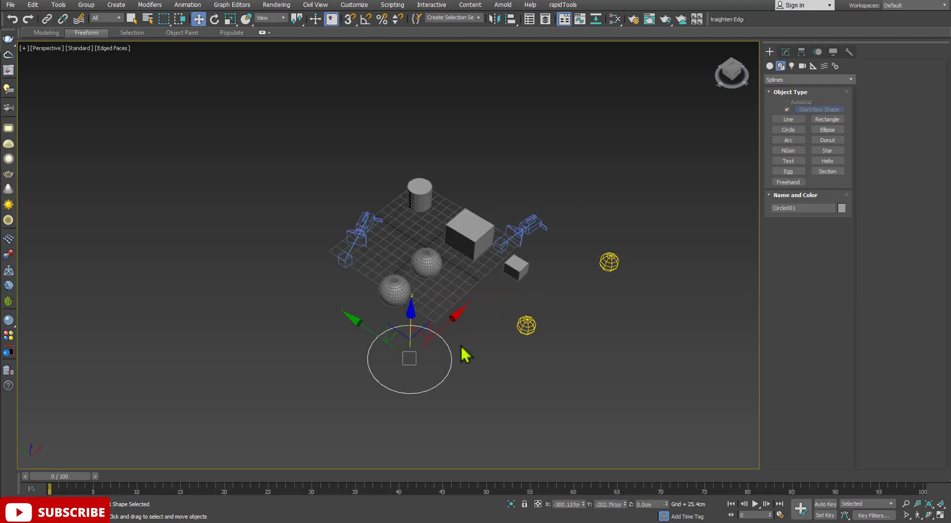
{"action": "key", "text": "Delete"}
{"action": "middle_click_drag", "start_coordinate": [477, 343], "coordinate": [455, 324], "text": "alt"}
{"action": "middle_click_drag", "start_coordinate": [479, 281], "coordinate": [473, 280]}
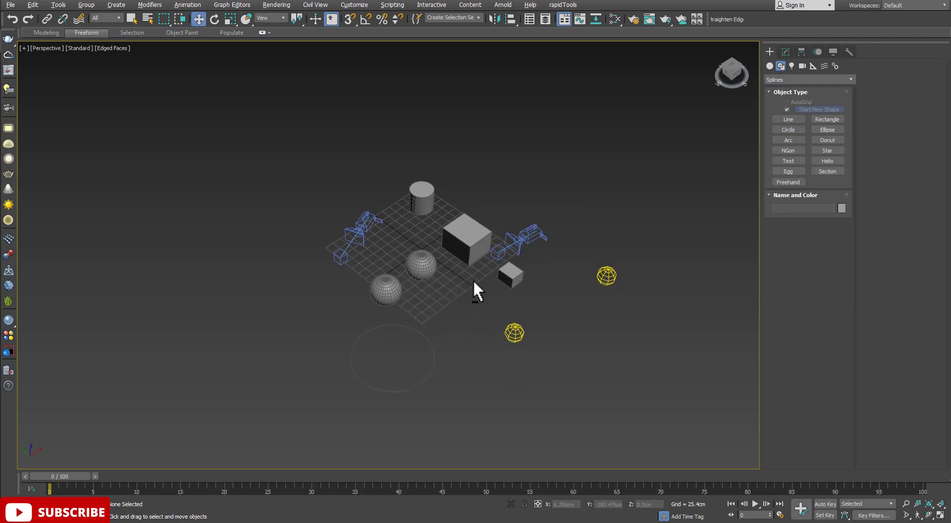
Select the cylinder with the larger box, the circle and the nearer light in turn, and clear the selection
{"action": "left_click_drag", "start_coordinate": [406, 178], "coordinate": [458, 231]}
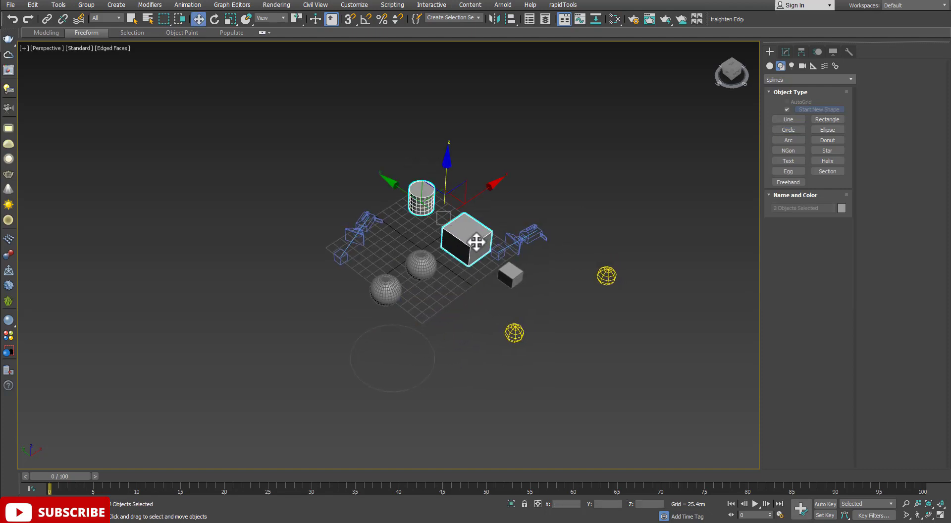
{"action": "left_click_drag", "start_coordinate": [401, 409], "coordinate": [400, 409]}
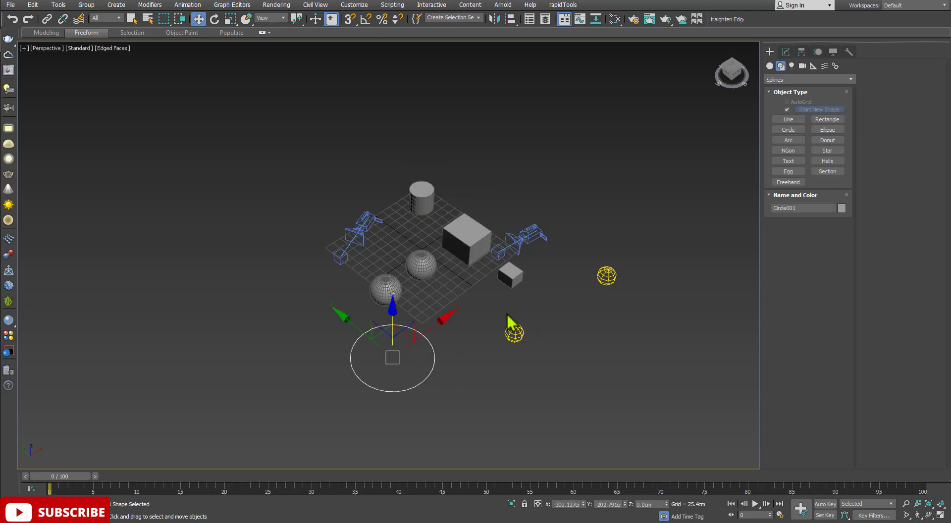
{"action": "left_click", "coordinate": [514, 331]}
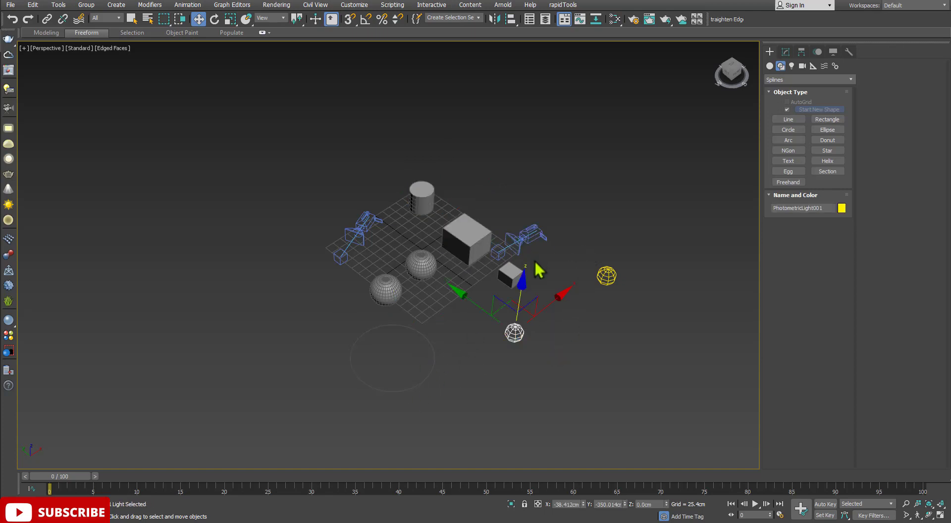
{"action": "middle_click_drag", "start_coordinate": [545, 256], "coordinate": [539, 253]}
{"action": "left_click", "coordinate": [536, 192]}
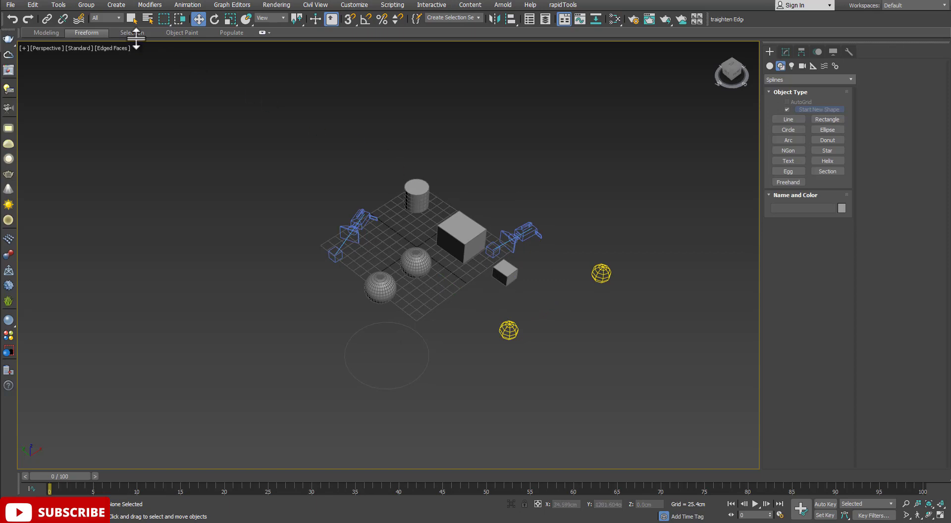
Set the selection filter to All, window-select the geometry, circle, lights and cameras together, and clear the selection
{"action": "left_click", "coordinate": [121, 19]}
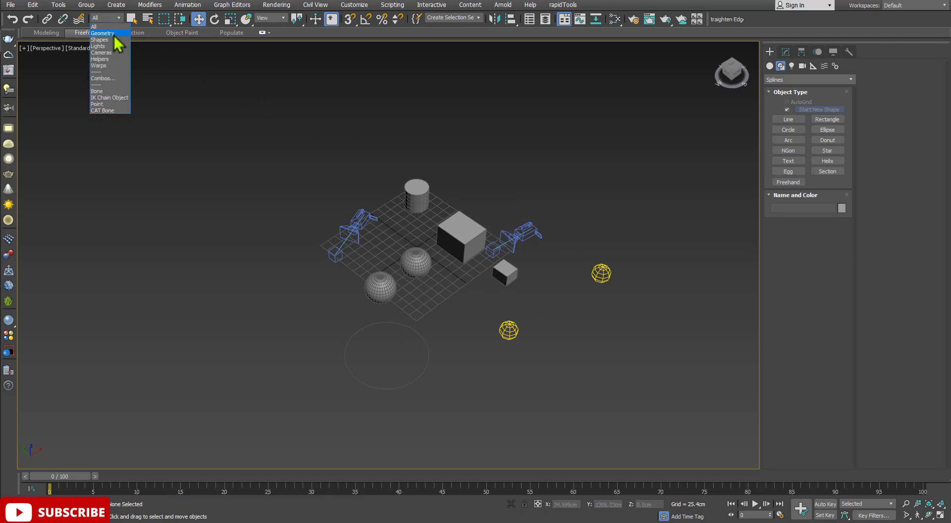
{"action": "left_click", "coordinate": [115, 27]}
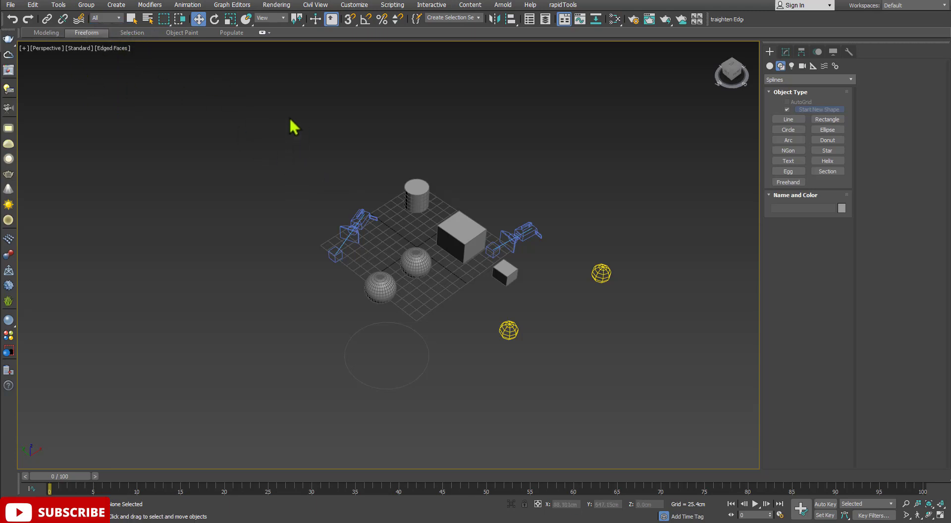
{"action": "left_click_drag", "start_coordinate": [376, 203], "coordinate": [655, 400]}
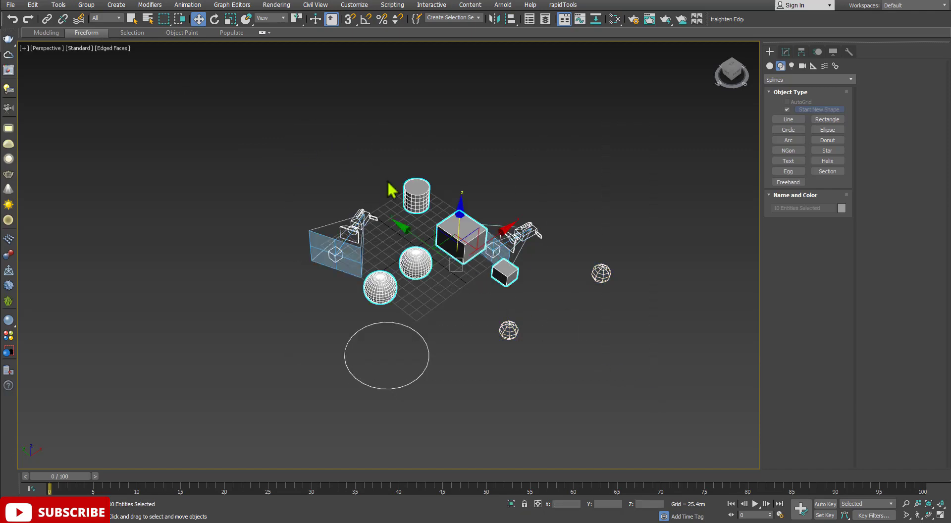
{"action": "scroll", "coordinate": [434, 279], "scroll_direction": "up", "scroll_amount": 3}
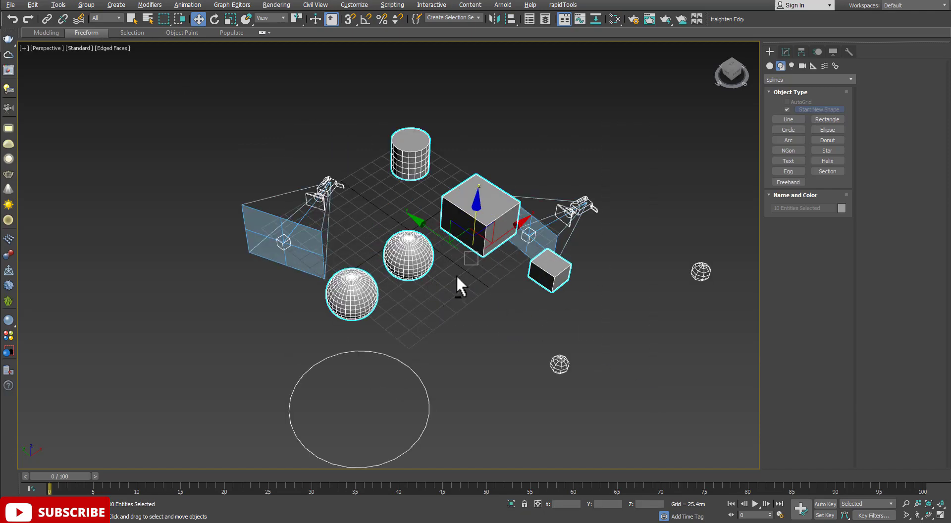
{"action": "scroll", "coordinate": [447, 275], "scroll_direction": "down", "scroll_amount": 5}
{"action": "left_click_drag", "start_coordinate": [297, 151], "coordinate": [633, 416]}
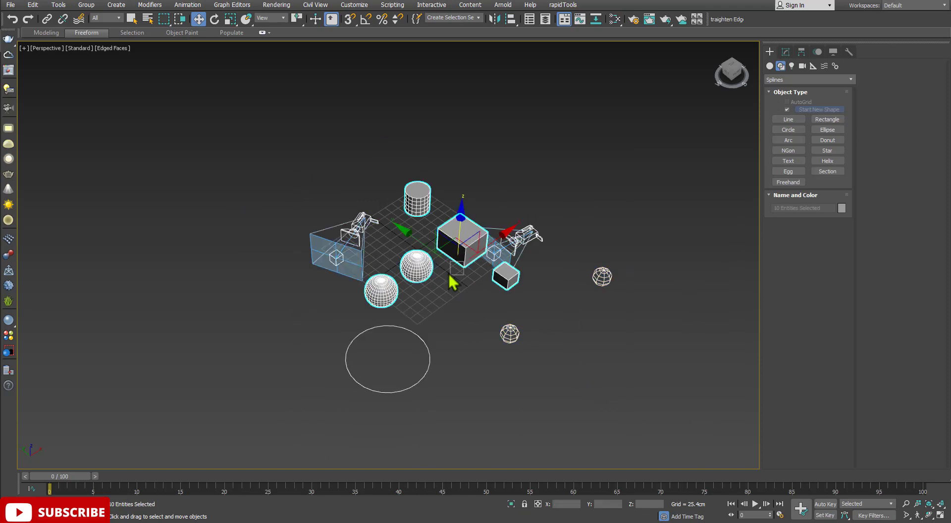
{"action": "left_click", "coordinate": [436, 299]}
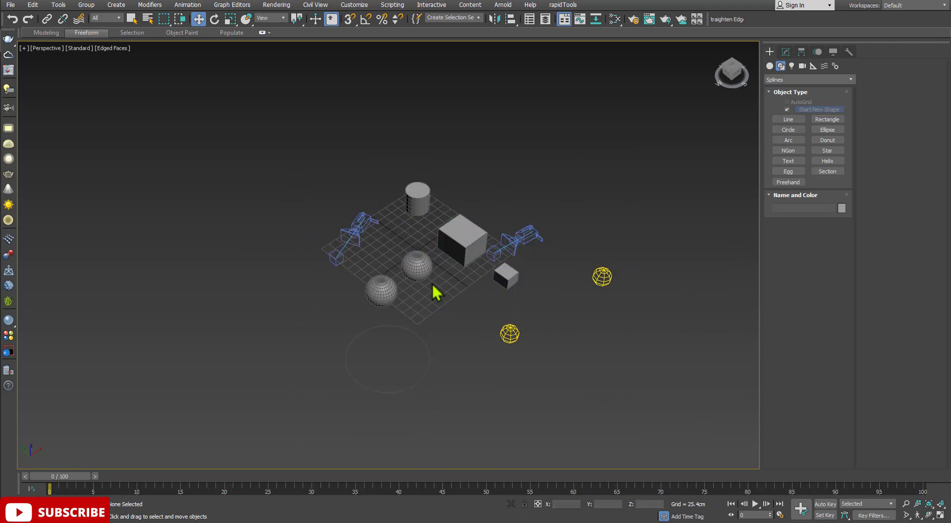
Set the selection filter to Geometry, window-select the whole scene, and clear the selection
{"action": "left_click", "coordinate": [118, 18]}
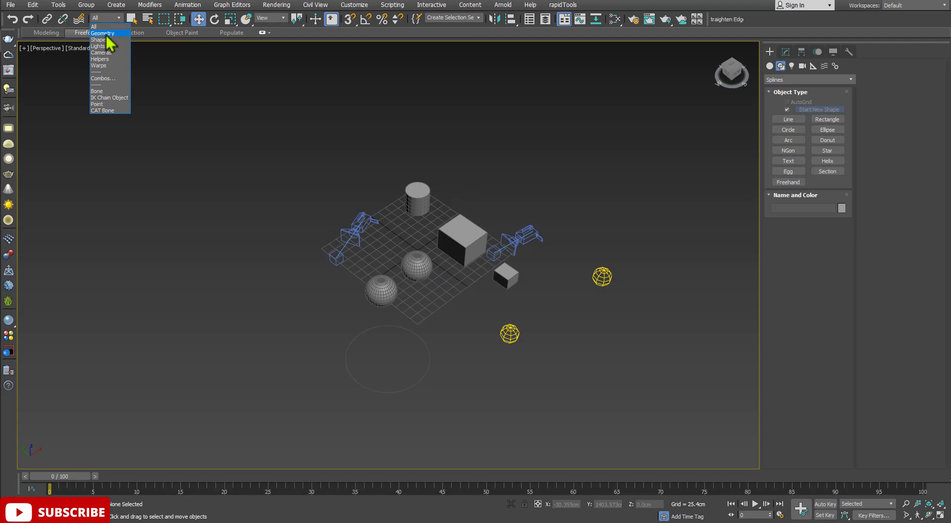
{"action": "left_click", "coordinate": [104, 33]}
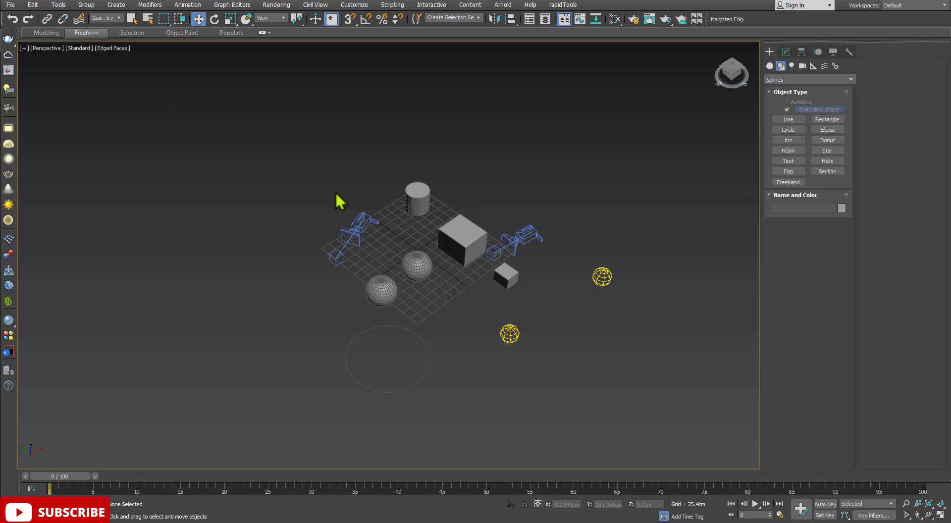
{"action": "left_click_drag", "start_coordinate": [667, 398], "coordinate": [646, 385]}
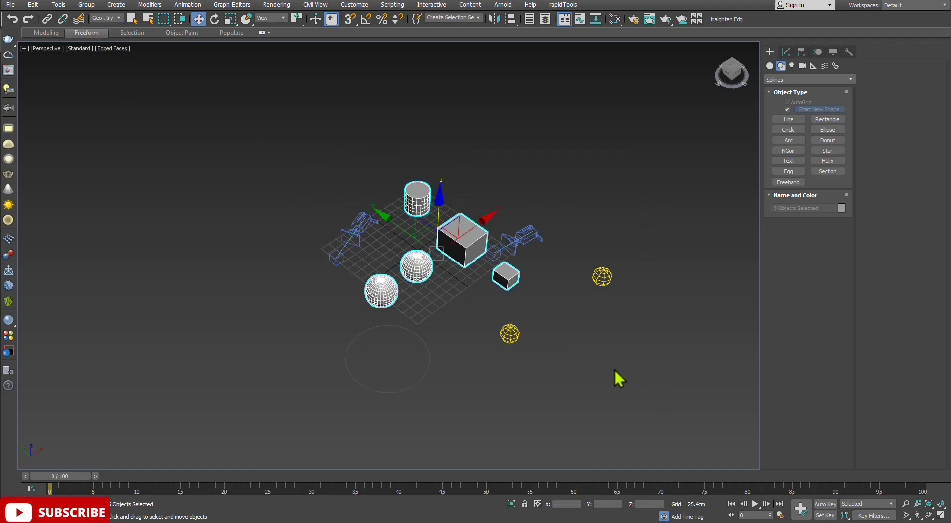
{"action": "scroll", "coordinate": [441, 253], "scroll_direction": "up", "scroll_amount": 6}
{"action": "scroll", "coordinate": [447, 269], "scroll_direction": "down", "scroll_amount": 5}
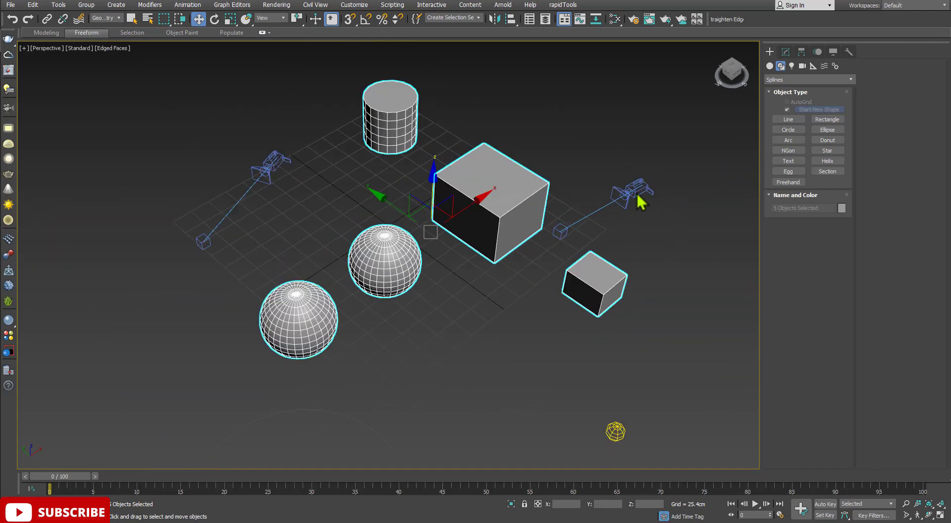
{"action": "scroll", "coordinate": [652, 208], "scroll_direction": "down", "scroll_amount": 5}
{"action": "scroll", "coordinate": [595, 211], "scroll_direction": "up", "scroll_amount": 2}
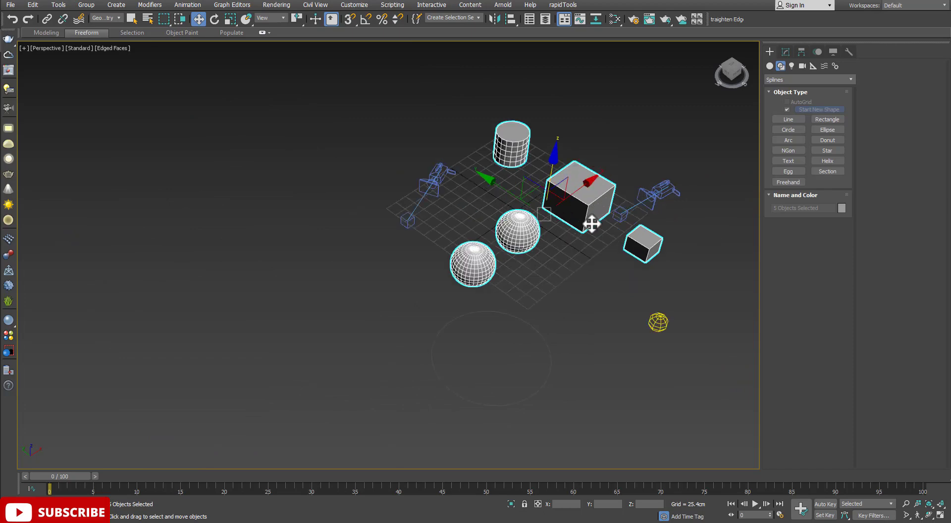
{"action": "scroll", "coordinate": [595, 240], "scroll_direction": "up", "scroll_amount": 3}
{"action": "left_click", "coordinate": [306, 132]}
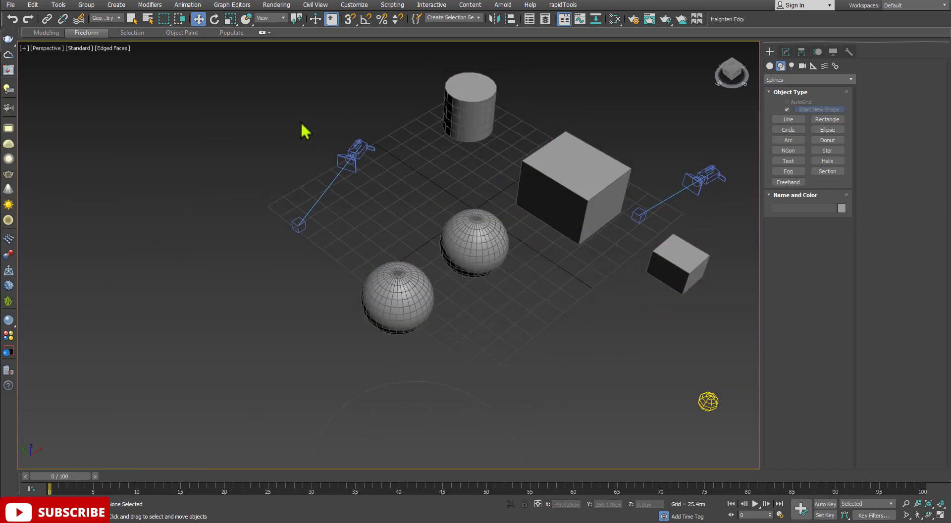
Try to window-select the camera beside the cylinder, repeat the window selection across the cylinder and larger box, and clear the selection
{"action": "left_click_drag", "start_coordinate": [381, 188], "coordinate": [387, 197]}
{"action": "left_click_drag", "start_coordinate": [299, 117], "coordinate": [387, 177]}
{"action": "left_click_drag", "start_coordinate": [541, 198], "coordinate": [541, 199]}
{"action": "left_click_drag", "start_coordinate": [422, 94], "coordinate": [563, 263]}
{"action": "left_click", "coordinate": [547, 268]}
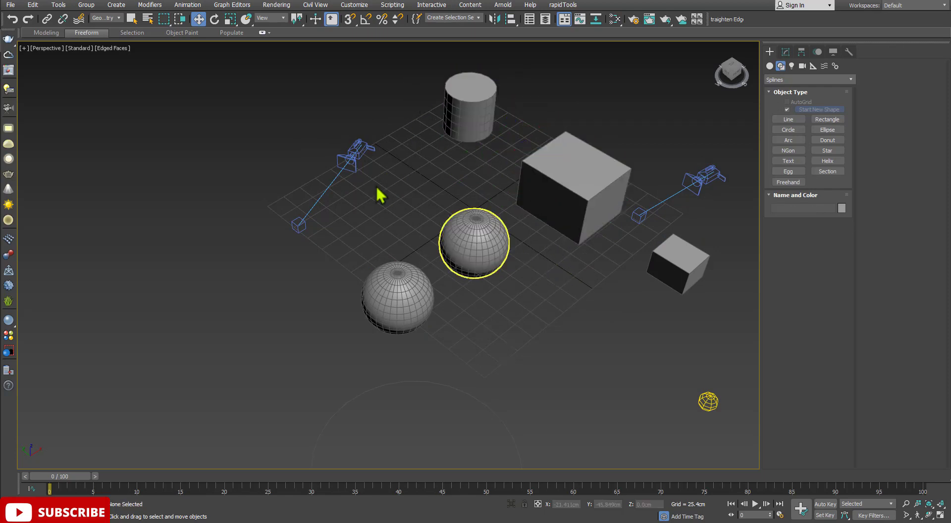
Set the selection filter to Shapes and window-select the circle together with the surrounding geometry, cameras and light
{"action": "left_click", "coordinate": [118, 19]}
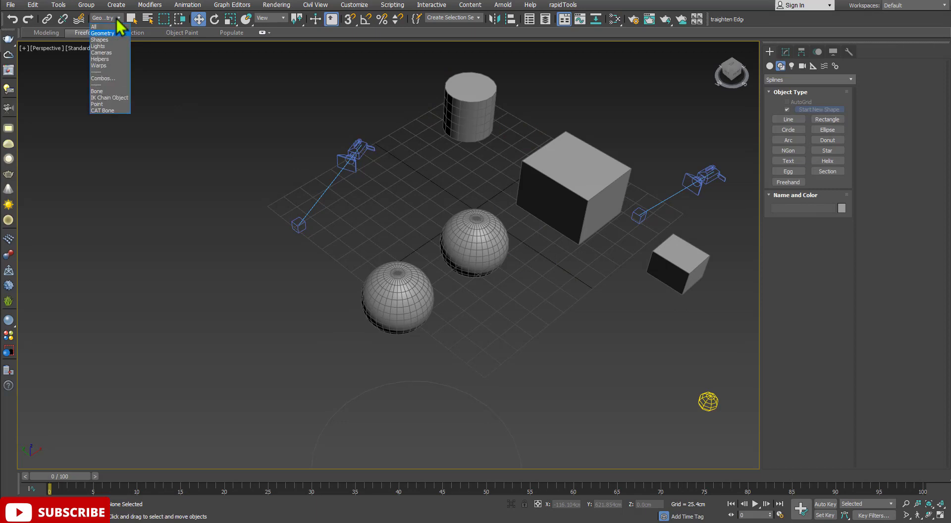
{"action": "left_click", "coordinate": [104, 41]}
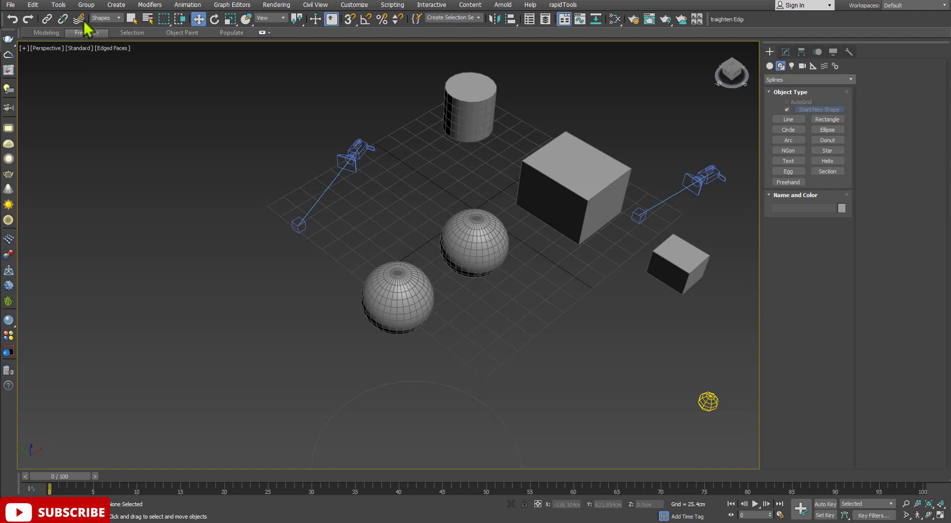
{"action": "scroll", "coordinate": [266, 69], "scroll_direction": "down", "scroll_amount": 3}
{"action": "scroll", "coordinate": [266, 69], "scroll_direction": "down", "scroll_amount": 3}
{"action": "middle_click_drag", "start_coordinate": [403, 181], "coordinate": [401, 214]}
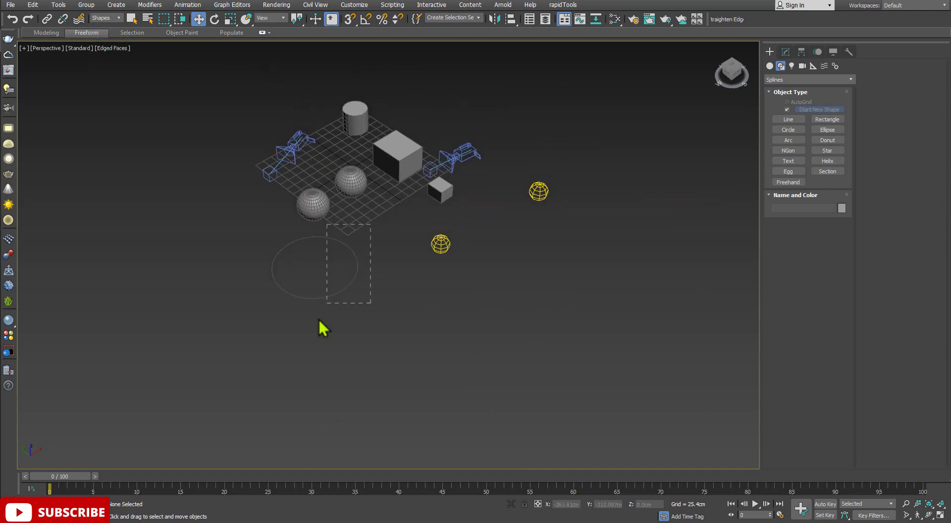
{"action": "left_click_drag", "start_coordinate": [319, 320], "coordinate": [319, 321]}
{"action": "left_click_drag", "start_coordinate": [203, 132], "coordinate": [398, 290]}
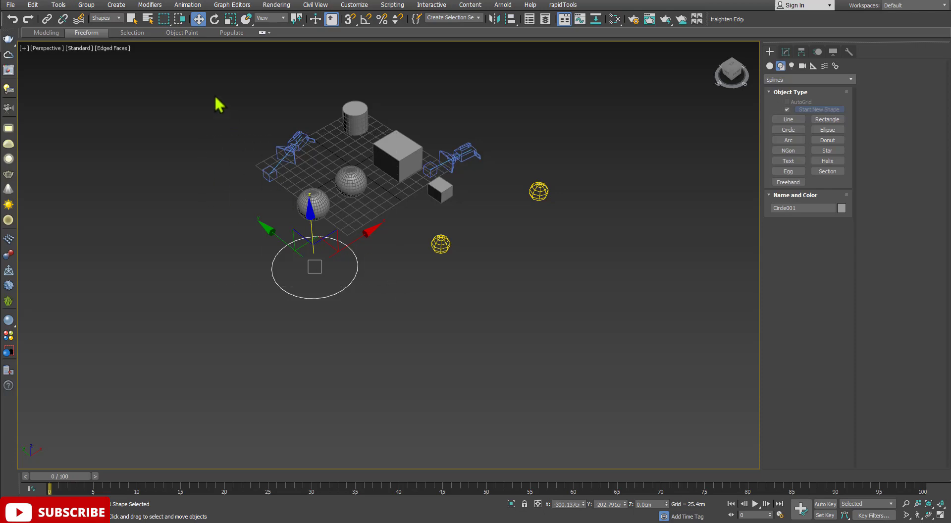
{"action": "left_click_drag", "start_coordinate": [217, 99], "coordinate": [532, 320]}
{"action": "scroll", "coordinate": [342, 272], "scroll_direction": "up", "scroll_amount": 3}
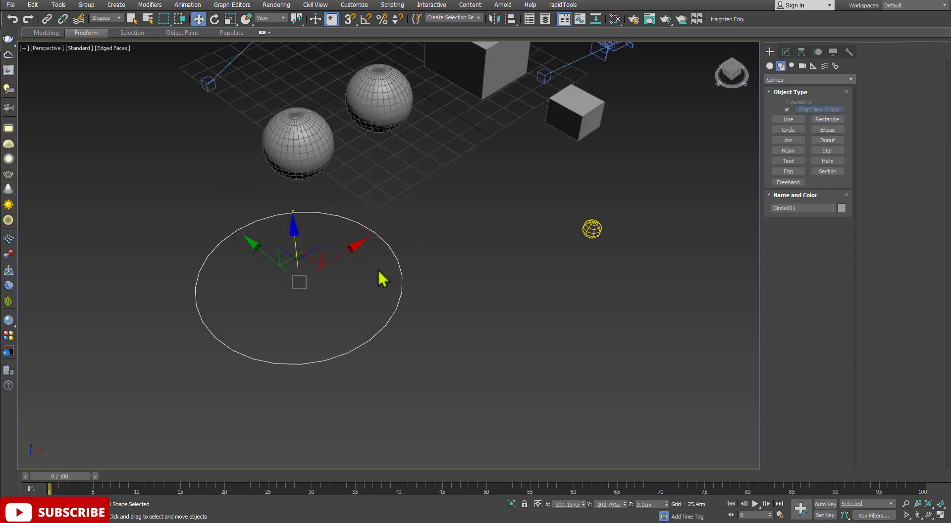
{"action": "scroll", "coordinate": [379, 270], "scroll_direction": "down", "scroll_amount": 3}
{"action": "middle_click_drag", "start_coordinate": [381, 251], "coordinate": [423, 248]}
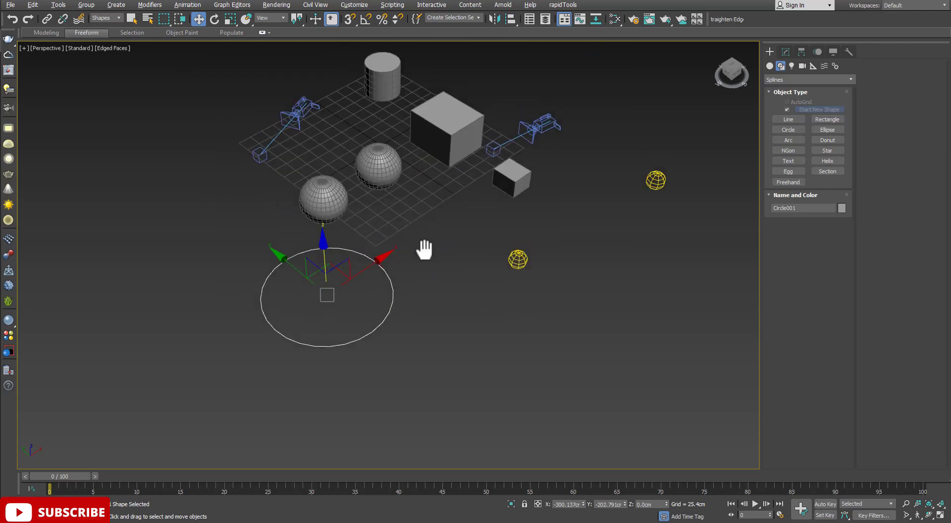
Set the selection filter to Lights, select the light nearer the circle, and clear the selection
{"action": "left_click", "coordinate": [119, 19]}
{"action": "left_click", "coordinate": [107, 46]}
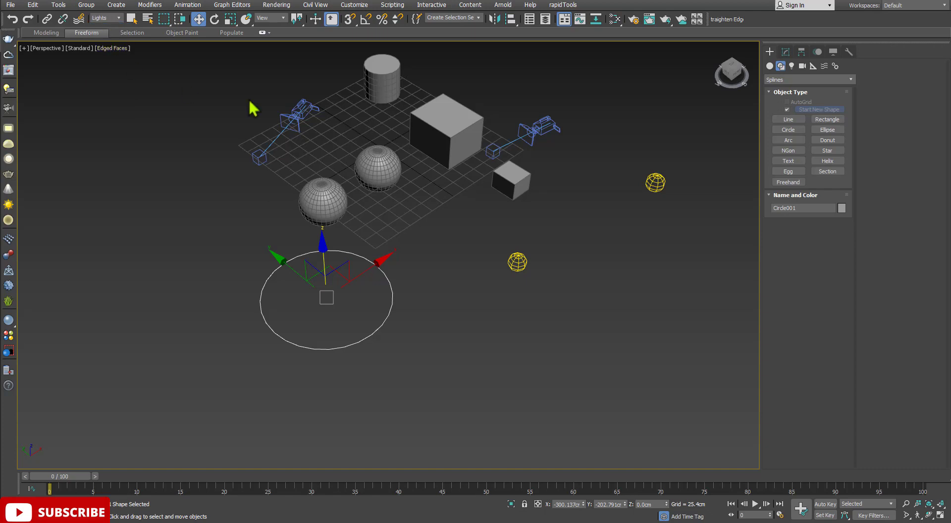
{"action": "scroll", "coordinate": [459, 155], "scroll_direction": "down", "scroll_amount": 4}
{"action": "scroll", "coordinate": [481, 250], "scroll_direction": "up", "scroll_amount": 3}
{"action": "left_click", "coordinate": [449, 263]}
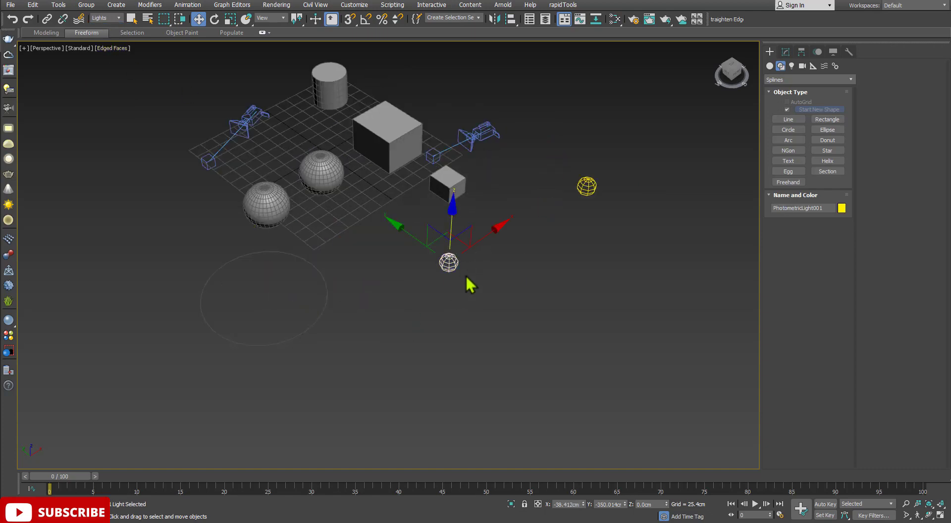
{"action": "left_click", "coordinate": [419, 239]}
Window-select both lights, then window-select only the nearer light together with the boxes and adjacent camera
{"action": "scroll", "coordinate": [420, 239], "scroll_direction": "down", "scroll_amount": 5}
{"action": "middle_click_drag", "start_coordinate": [451, 240], "coordinate": [445, 264]}
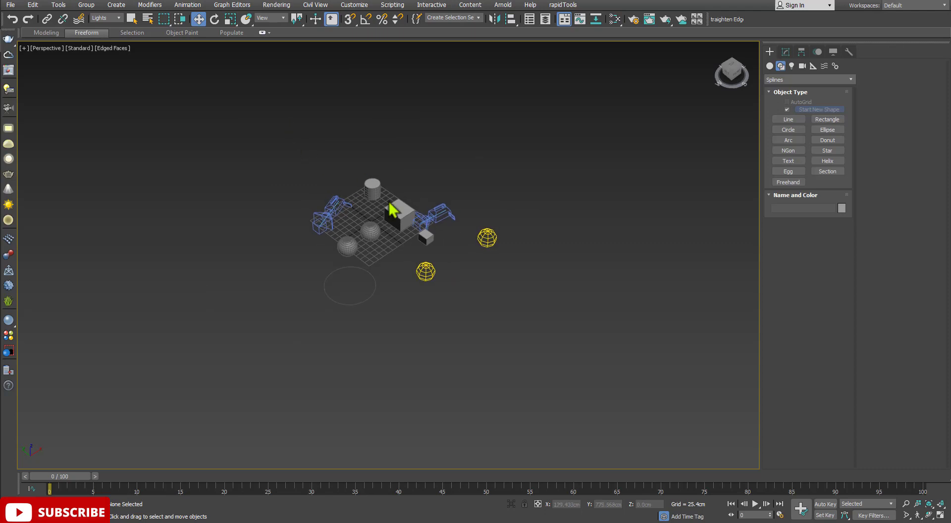
{"action": "left_click_drag", "start_coordinate": [388, 202], "coordinate": [563, 333]}
{"action": "scroll", "coordinate": [444, 273], "scroll_direction": "up", "scroll_amount": 4}
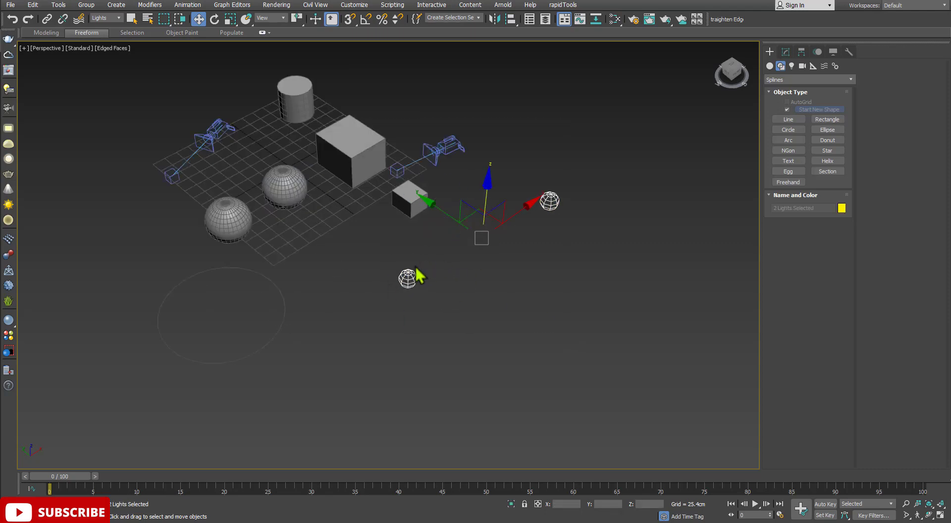
{"action": "left_click_drag", "start_coordinate": [319, 89], "coordinate": [491, 284]}
{"action": "scroll", "coordinate": [454, 199], "scroll_direction": "down", "scroll_amount": 2}
{"action": "middle_click_drag", "start_coordinate": [455, 199], "coordinate": [455, 223]}
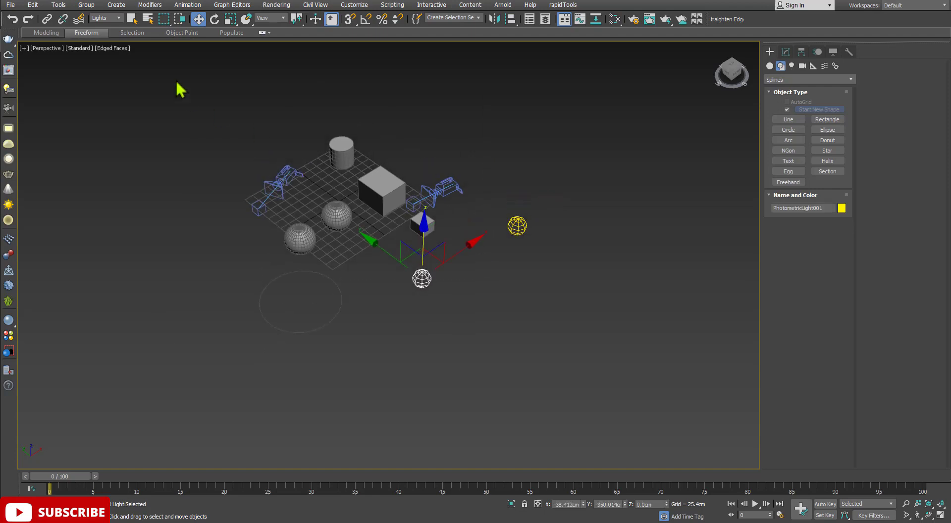
Set the selection filter back to All, window-select every object in the scene, and clear the selection
{"action": "left_click", "coordinate": [106, 17]}
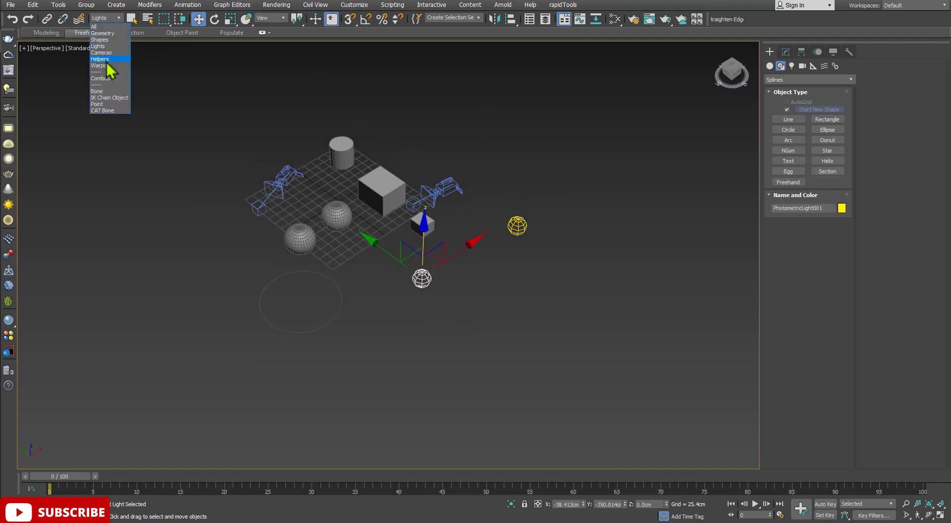
{"action": "left_click", "coordinate": [105, 26]}
{"action": "scroll", "coordinate": [230, 136], "scroll_direction": "down", "scroll_amount": 3}
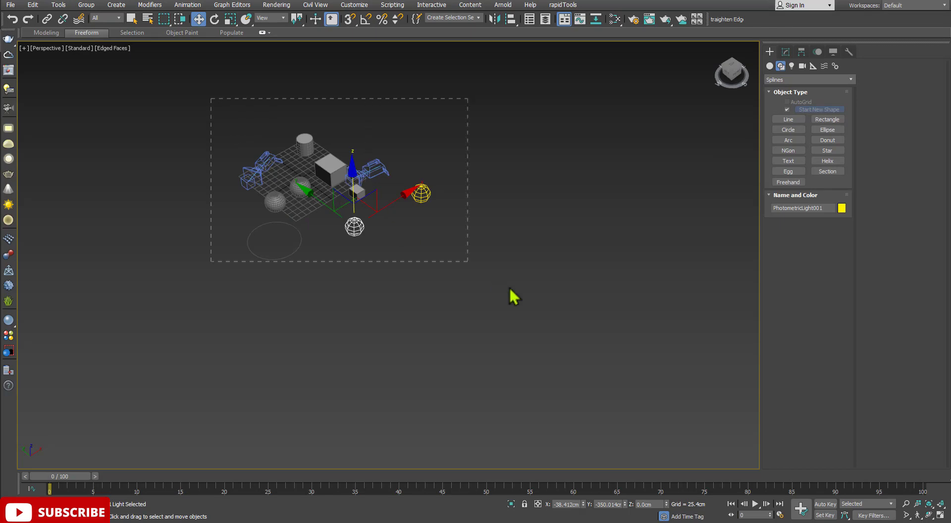
{"action": "left_click_drag", "start_coordinate": [511, 296], "coordinate": [468, 261]}
{"action": "scroll", "coordinate": [310, 186], "scroll_direction": "up", "scroll_amount": 2}
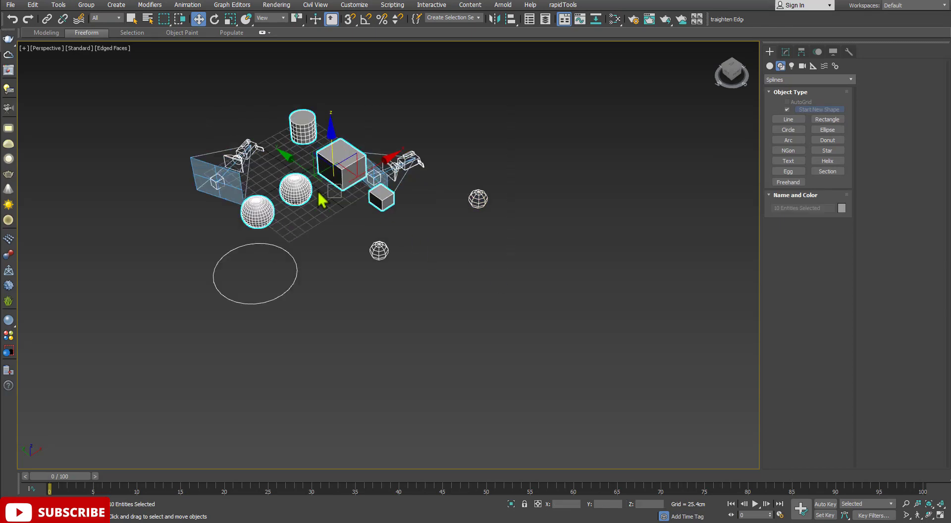
{"action": "scroll", "coordinate": [320, 192], "scroll_direction": "up", "scroll_amount": 3}
{"action": "middle_click_drag", "start_coordinate": [359, 218], "coordinate": [364, 224]}
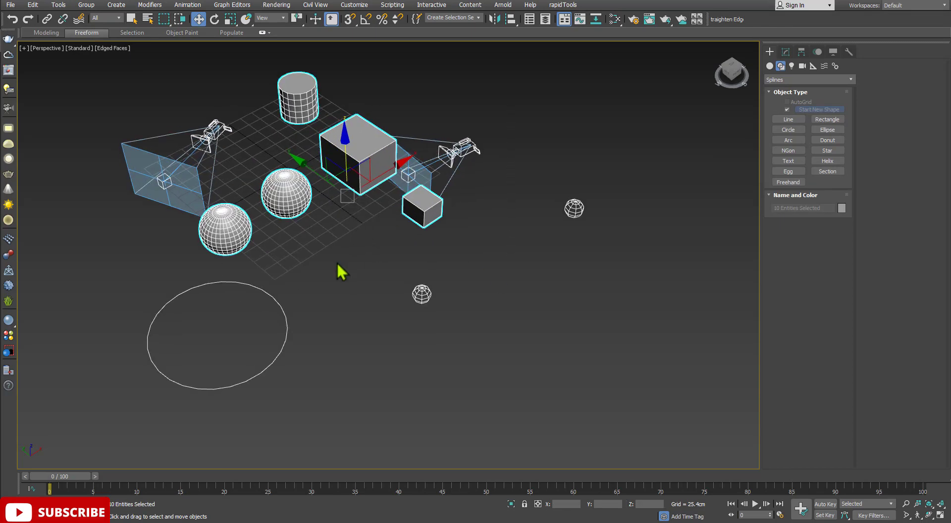
{"action": "left_click", "coordinate": [341, 271]}
Select the circle, both cameras and both lights together and delete them, leaving only the geometry
{"action": "left_click", "coordinate": [250, 284]}
{"action": "left_click_drag", "start_coordinate": [224, 152], "coordinate": [224, 152]}
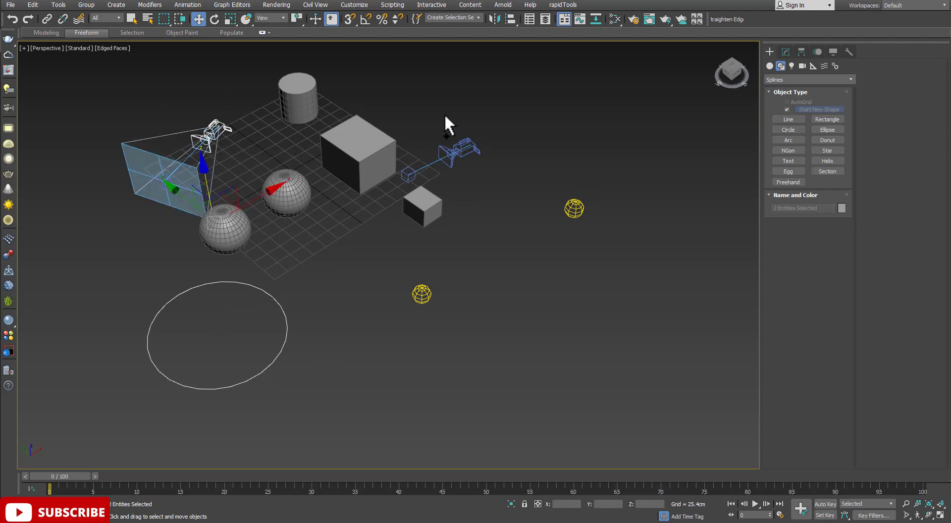
{"action": "left_click", "coordinate": [459, 148], "text": "ctrl"}
{"action": "left_click", "coordinate": [574, 208], "text": "ctrl"}
{"action": "left_click", "coordinate": [422, 295], "text": "ctrl"}
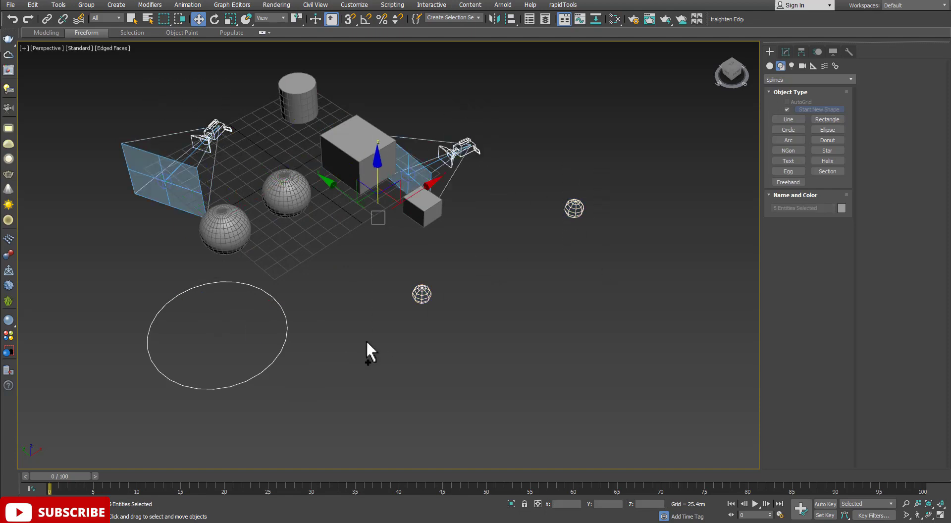
{"action": "key", "text": "Delete"}
{"action": "middle_click_drag", "start_coordinate": [182, 116], "coordinate": [194, 141]}
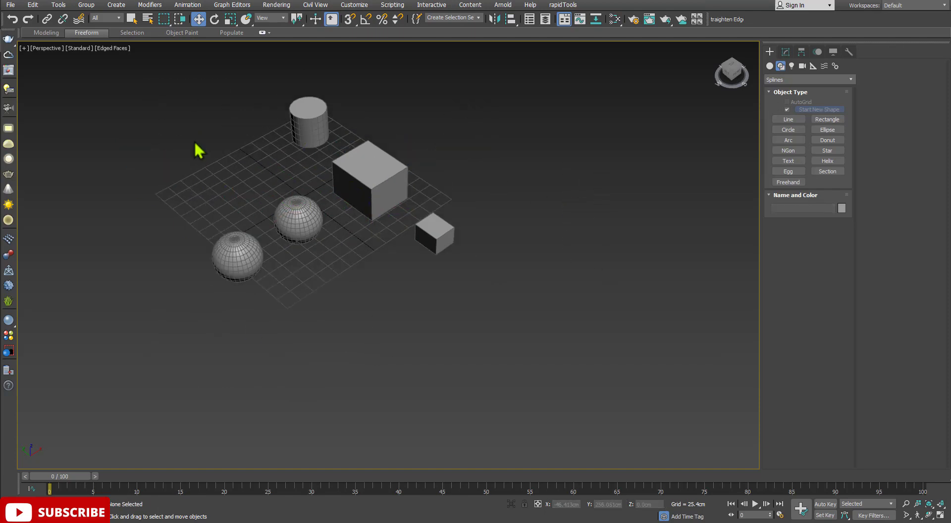
Activate the Select Object tool and select the cylinder, the larger box and the smaller box in turn
{"action": "left_click", "coordinate": [132, 19]}
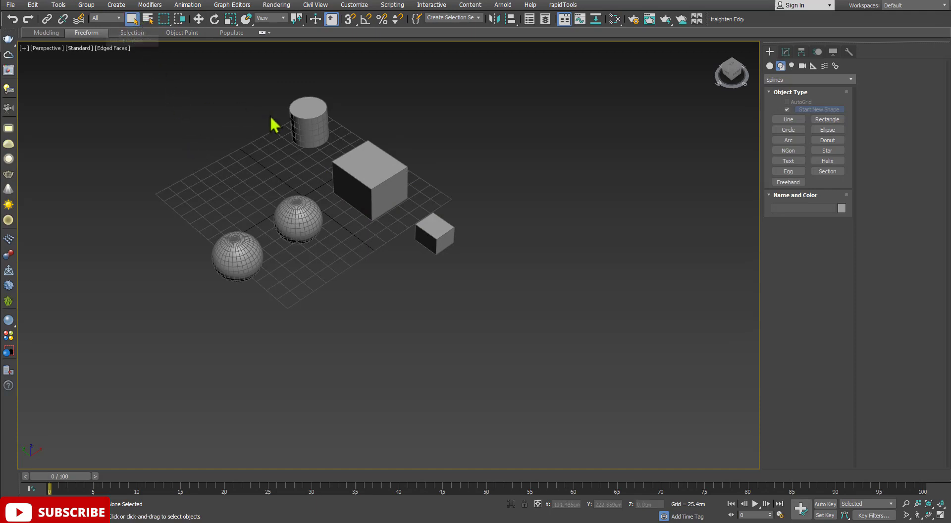
{"action": "scroll", "coordinate": [274, 125], "scroll_direction": "up", "scroll_amount": 3}
{"action": "left_click", "coordinate": [329, 124]}
{"action": "left_click", "coordinate": [433, 203]}
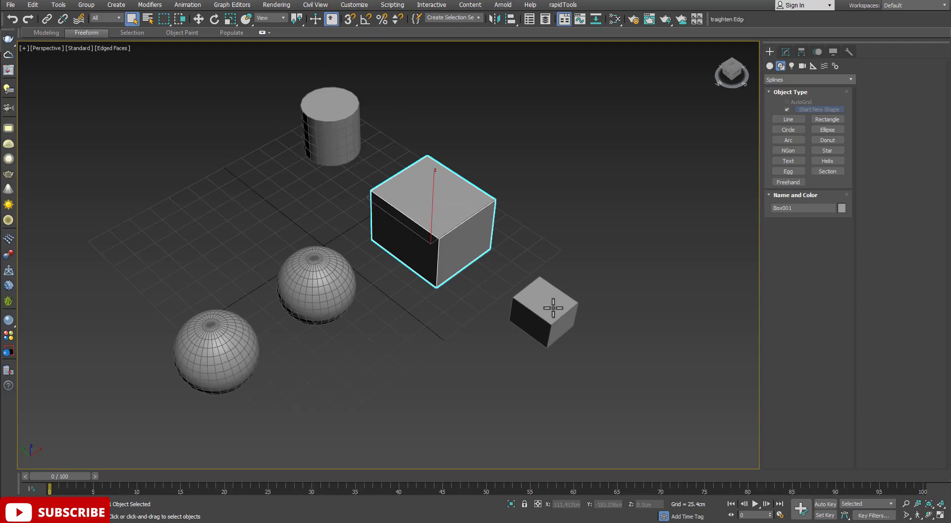
{"action": "left_click", "coordinate": [551, 310]}
Select the larger box again and try to move it with the Select Object tool
{"action": "middle_click_drag", "start_coordinate": [449, 236], "coordinate": [418, 282]}
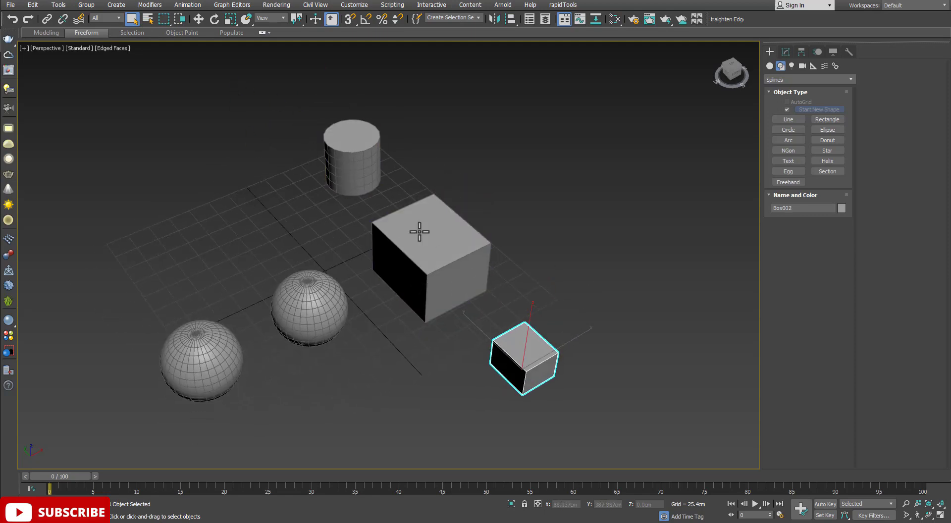
{"action": "left_click", "coordinate": [441, 240]}
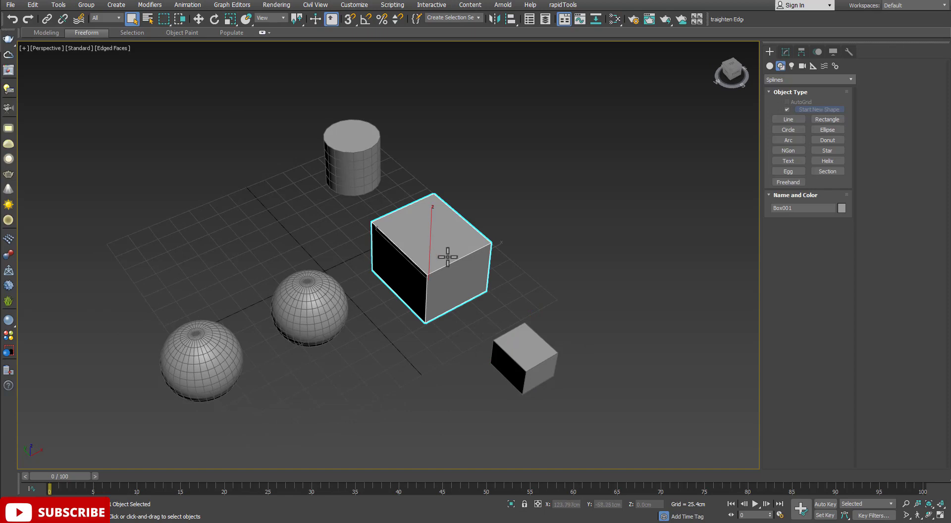
{"action": "middle_click_drag", "start_coordinate": [458, 249], "coordinate": [442, 251]}
{"action": "mouse_move", "coordinate": [434, 247]}
{"action": "left_mouse_down"}
{"action": "mouse_move", "coordinate": [568, 195]}
{"action": "mouse_move", "coordinate": [419, 240]}
{"action": "left_mouse_up"}
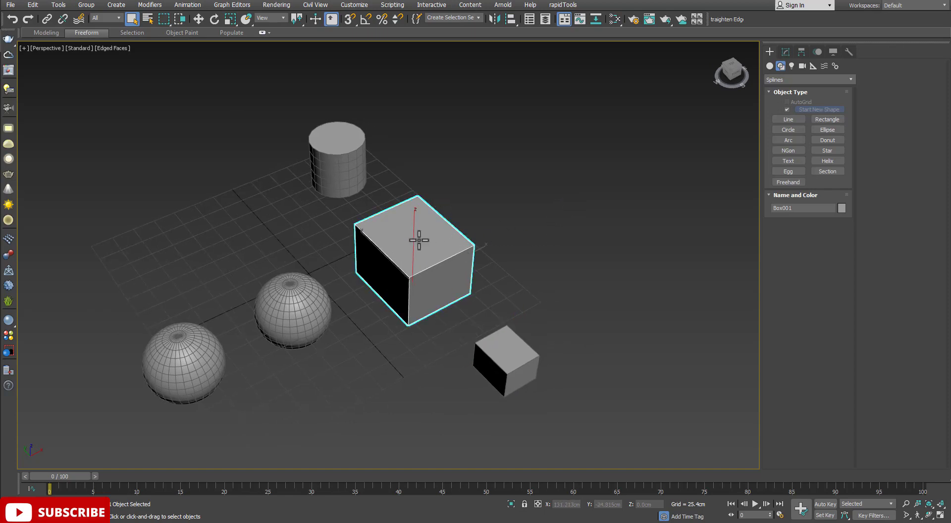
{"action": "middle_click_drag", "start_coordinate": [446, 242], "coordinate": [444, 236]}
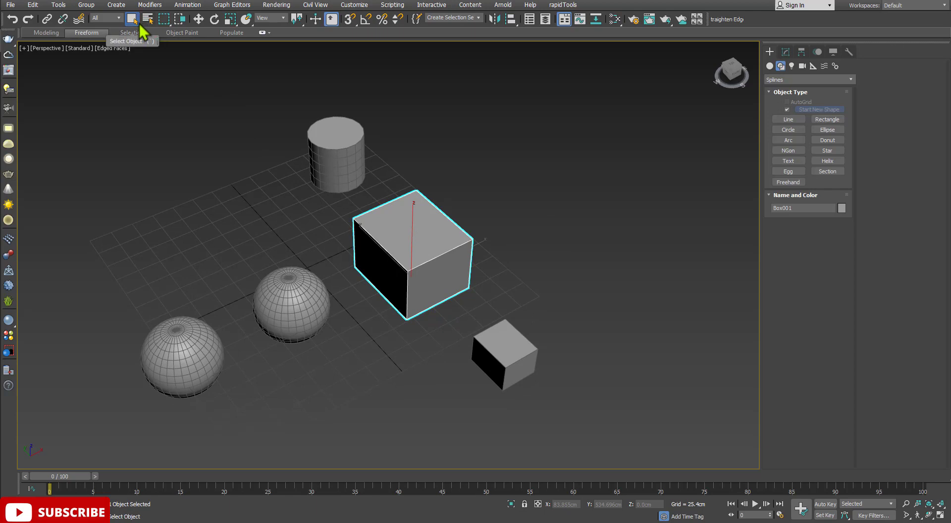
{"action": "middle_click_drag", "start_coordinate": [269, 108], "coordinate": [266, 123]}
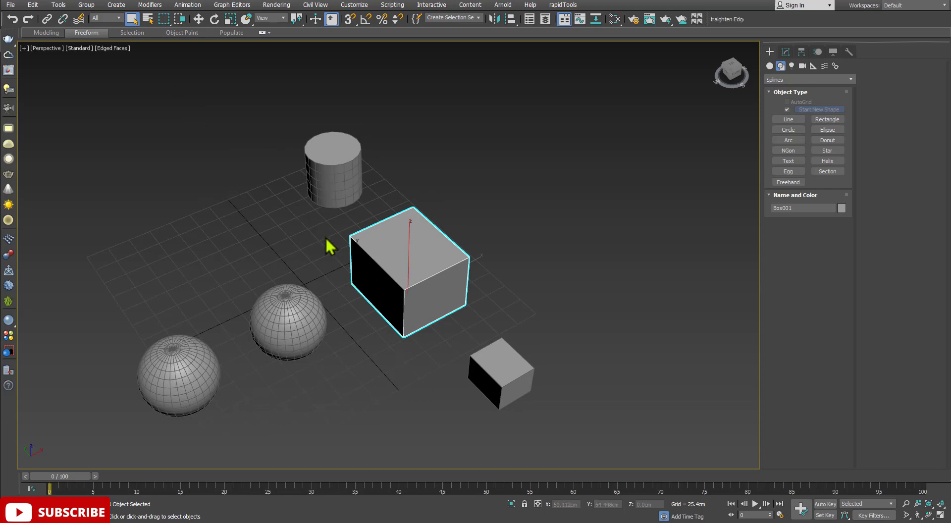
{"action": "middle_click_drag", "start_coordinate": [326, 241], "coordinate": [326, 244]}
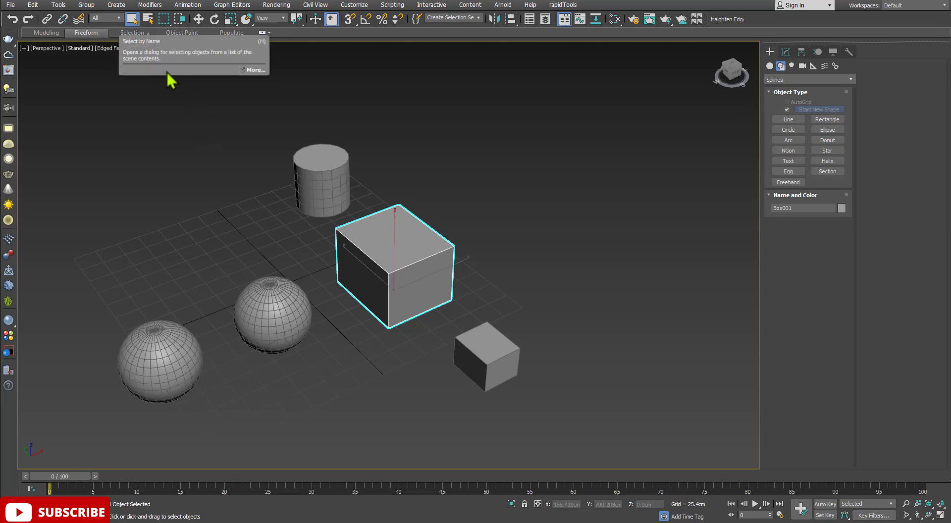
Clear the selection, open the Select by Name dialog, and reposition it so its title bar is fully visible
{"action": "left_click", "coordinate": [185, 130]}
{"action": "left_click", "coordinate": [148, 20]}
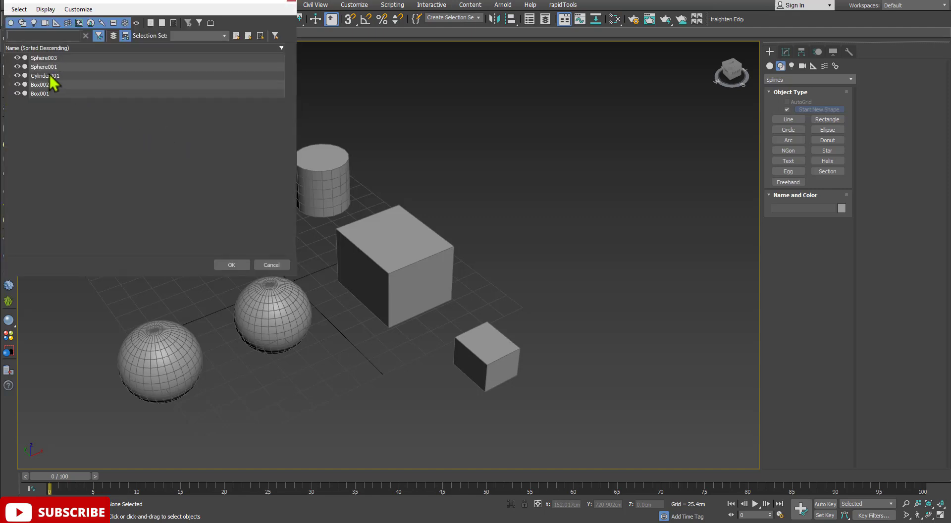
{"action": "left_click_drag", "start_coordinate": [115, 2], "coordinate": [118, 21]}
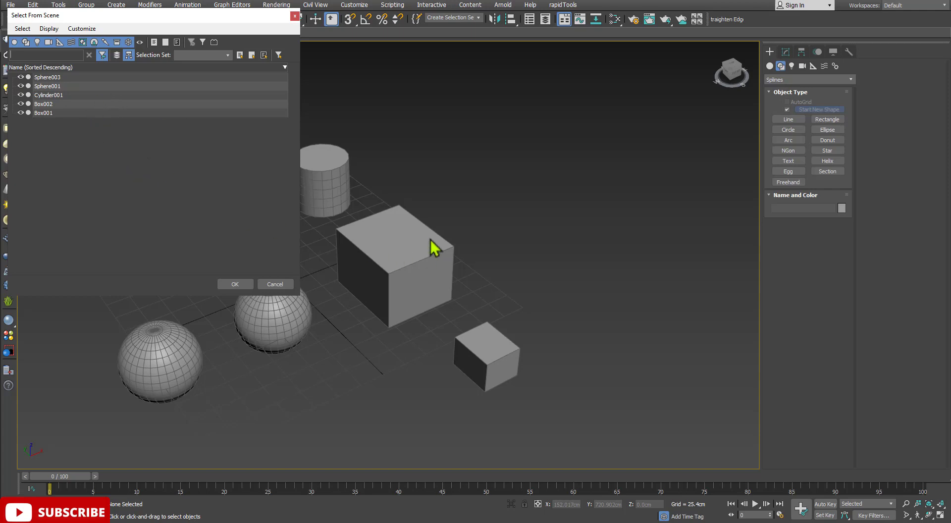
Select Box002 and Box001 together from the scene object list, then clear the selection
{"action": "left_click", "coordinate": [59, 104]}
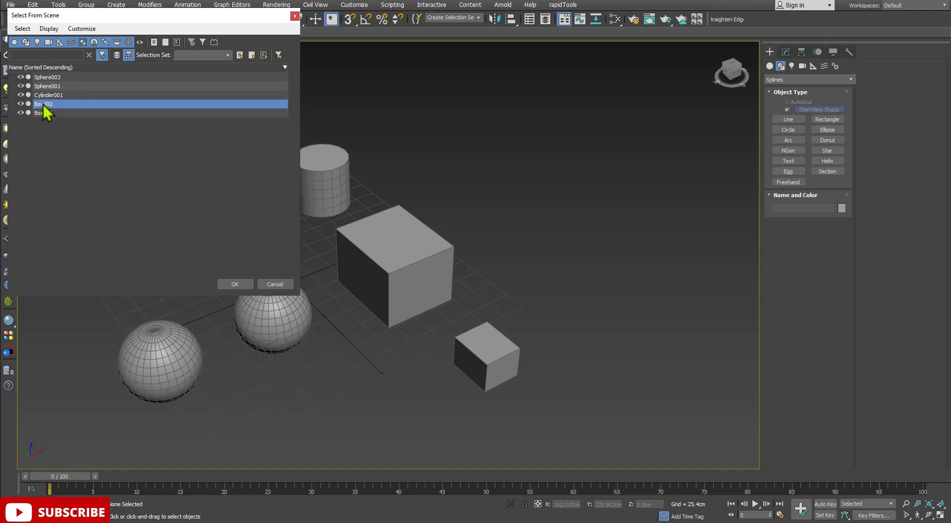
{"action": "left_click", "coordinate": [50, 114], "text": "ctrl"}
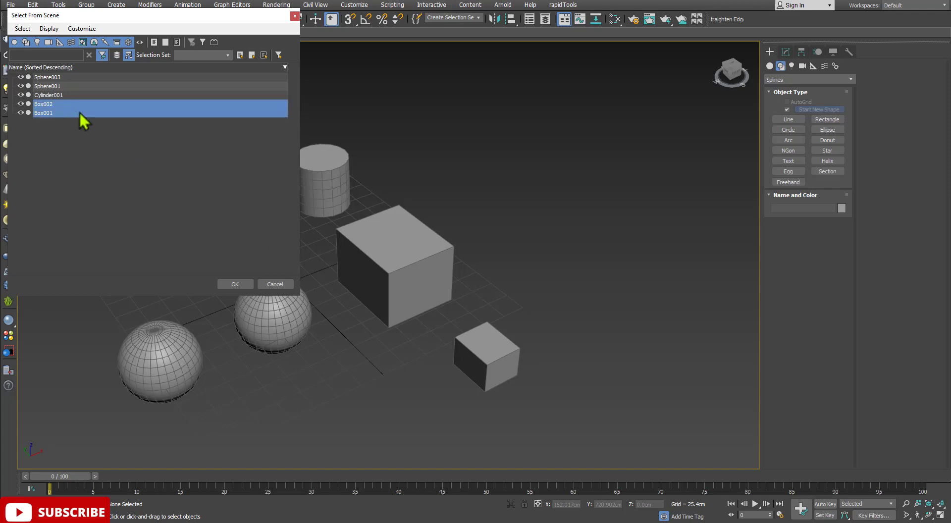
{"action": "left_click", "coordinate": [242, 285]}
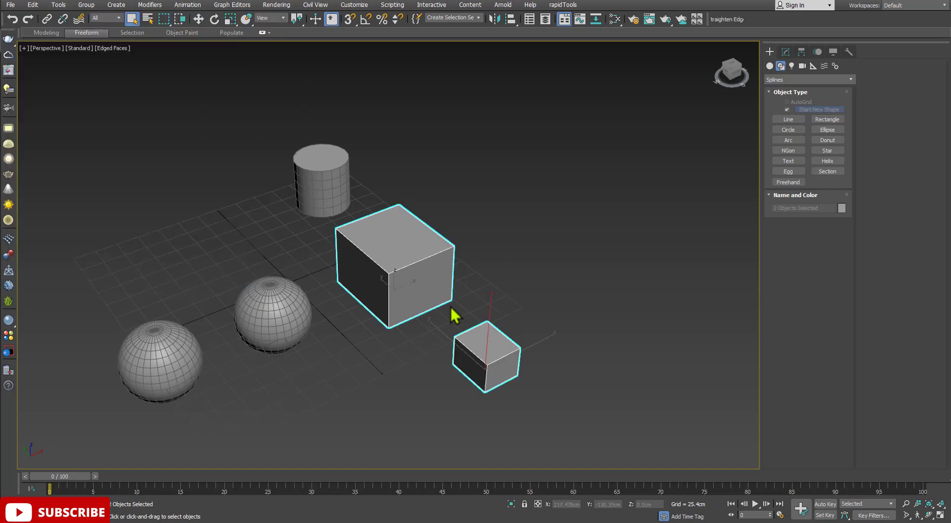
{"action": "scroll", "coordinate": [451, 308], "scroll_direction": "down", "scroll_amount": 5}
{"action": "middle_click_drag", "start_coordinate": [452, 304], "coordinate": [482, 326]}
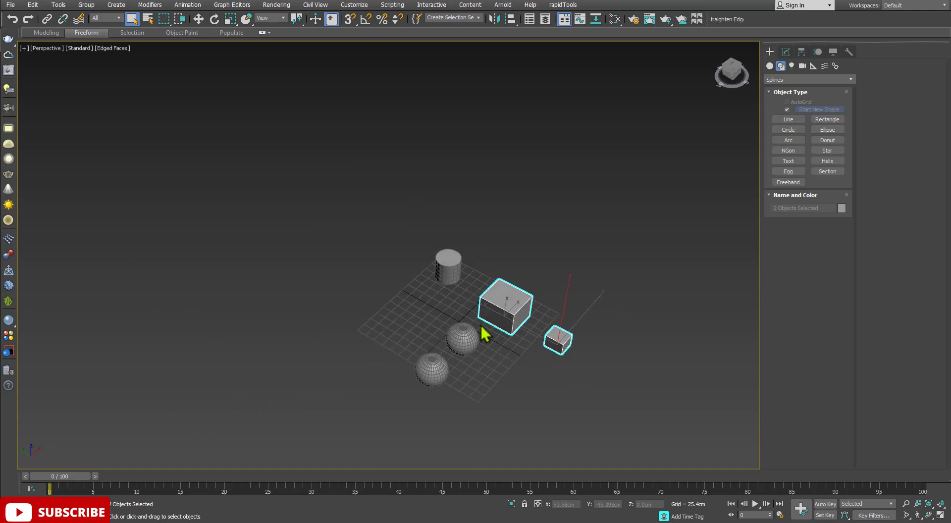
{"action": "scroll", "coordinate": [485, 333], "scroll_direction": "up", "scroll_amount": 3}
{"action": "left_click", "coordinate": [432, 291]}
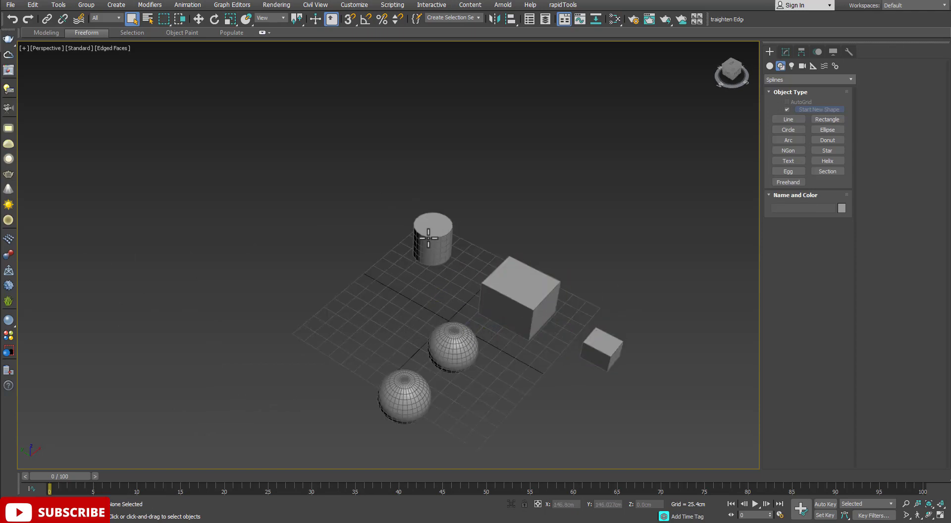
Select Cylinder001 with Select by Name and clear the selection, then review the object list again and close it
{"action": "scroll", "coordinate": [428, 238], "scroll_direction": "up", "scroll_amount": 5}
{"action": "scroll", "coordinate": [441, 218], "scroll_direction": "down", "scroll_amount": 5}
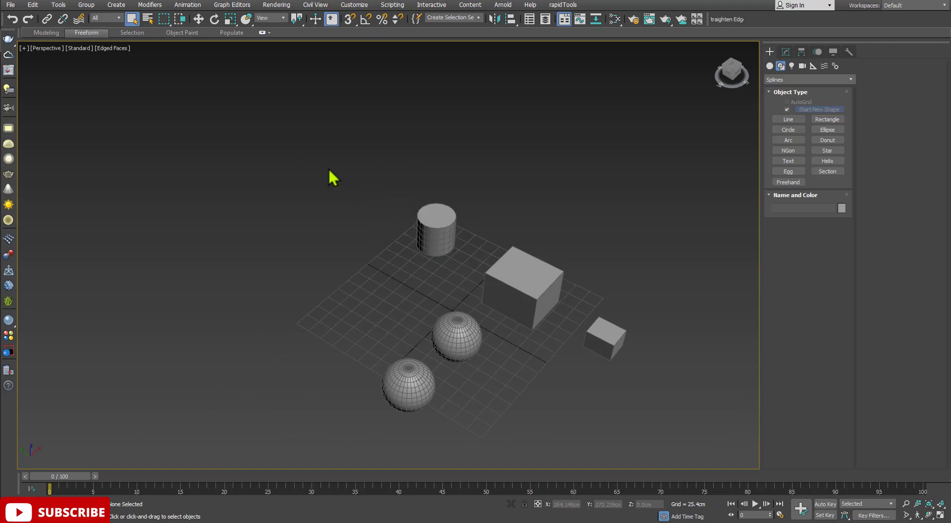
{"action": "left_click", "coordinate": [148, 19]}
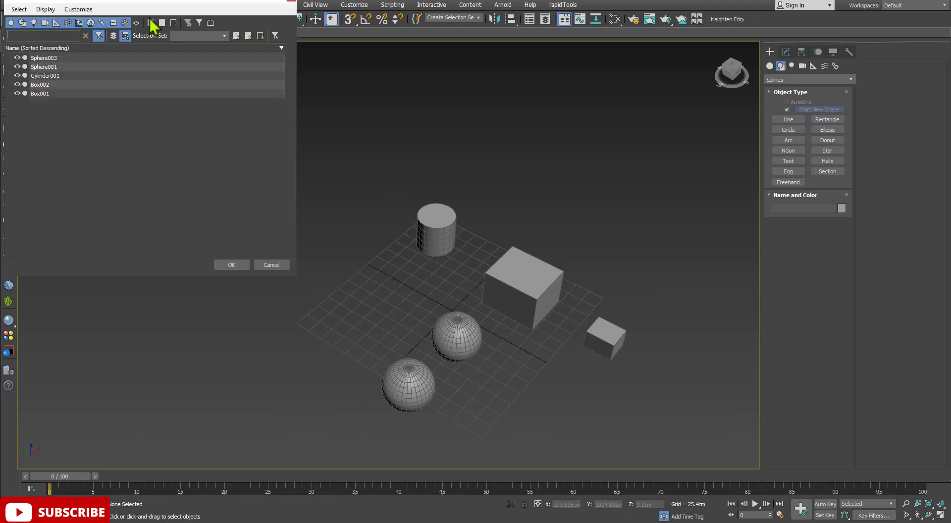
{"action": "left_click", "coordinate": [53, 77]}
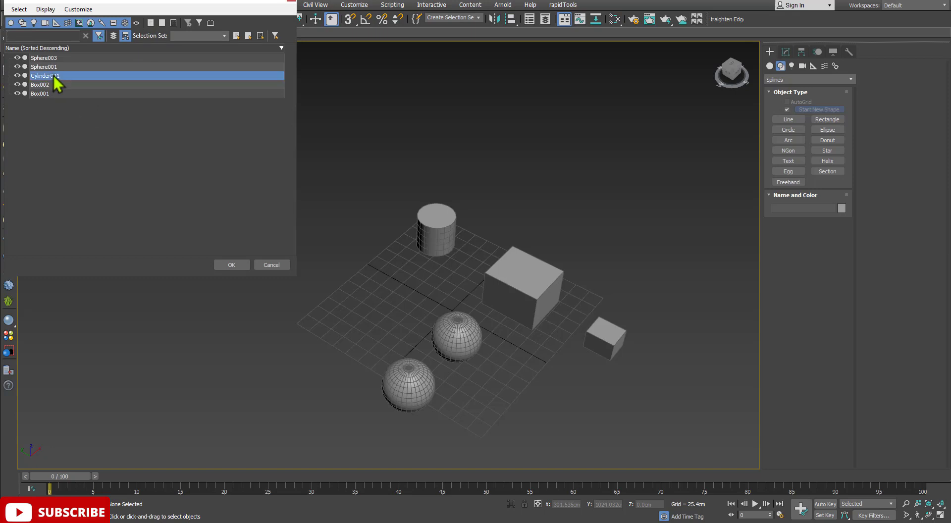
{"action": "left_click", "coordinate": [233, 266]}
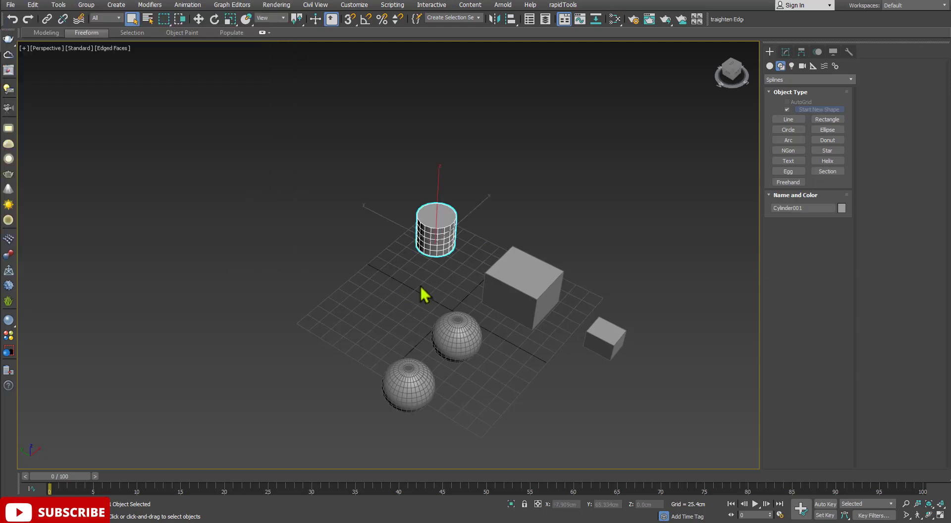
{"action": "left_click", "coordinate": [271, 206]}
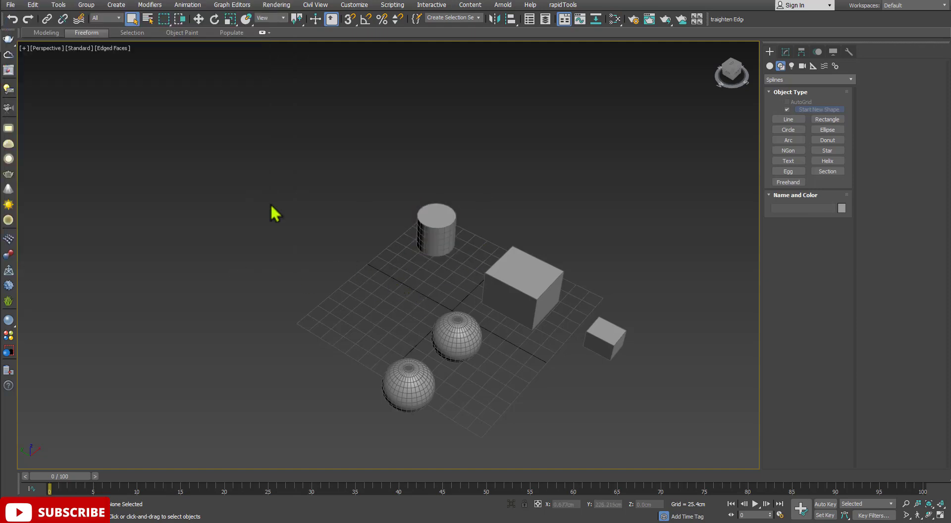
{"action": "left_click", "coordinate": [146, 21]}
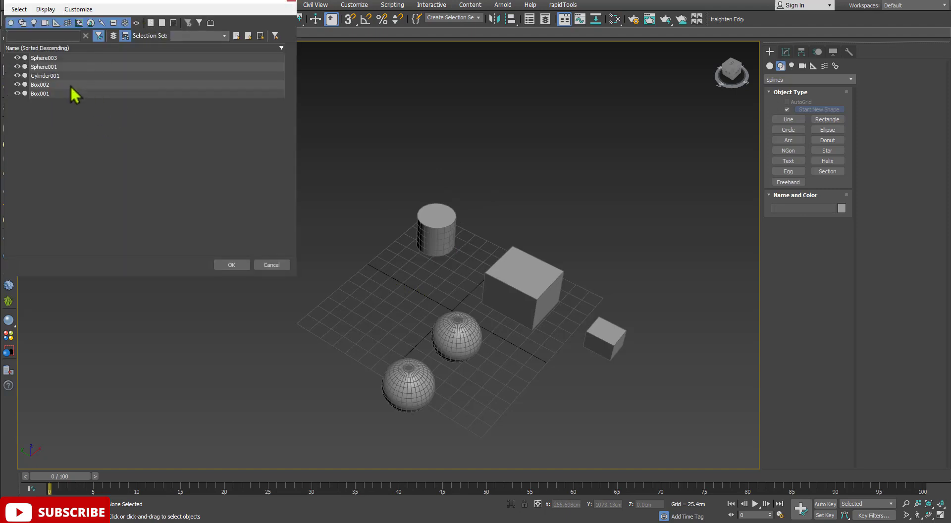
{"action": "left_click", "coordinate": [293, 3]}
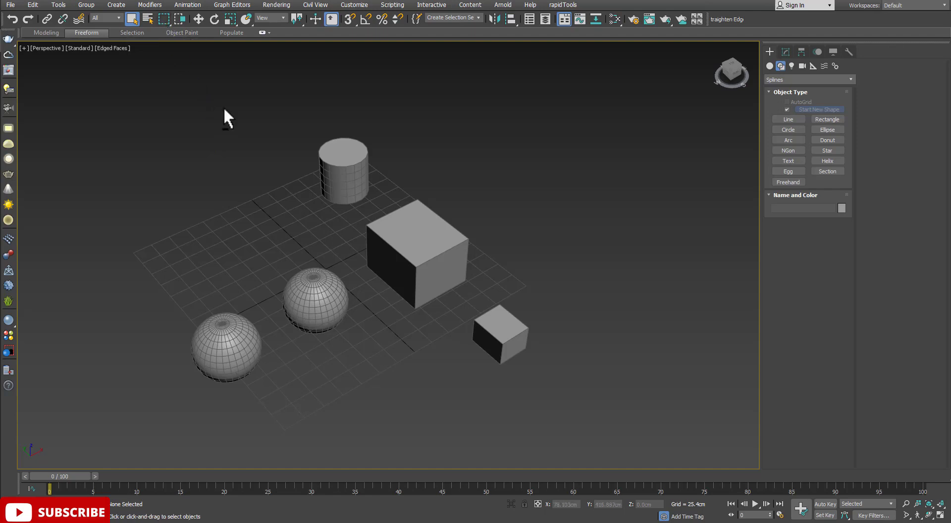
Select the cylinder and larger box with a rectangular region, then clear them and demonstrate more rectangular regions in empty space
{"action": "scroll", "coordinate": [225, 115], "scroll_direction": "down", "scroll_amount": 5}
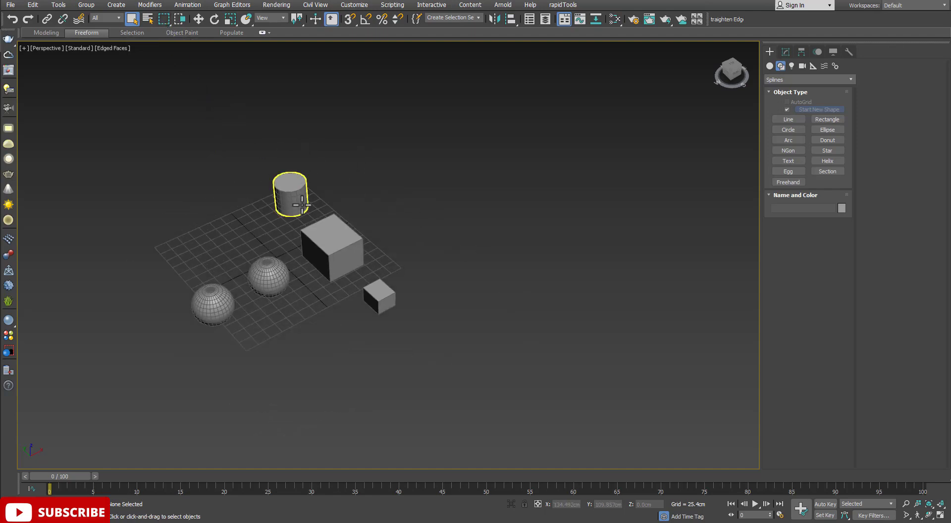
{"action": "scroll", "coordinate": [327, 214], "scroll_direction": "up", "scroll_amount": 3}
{"action": "left_click_drag", "start_coordinate": [206, 140], "coordinate": [456, 261]}
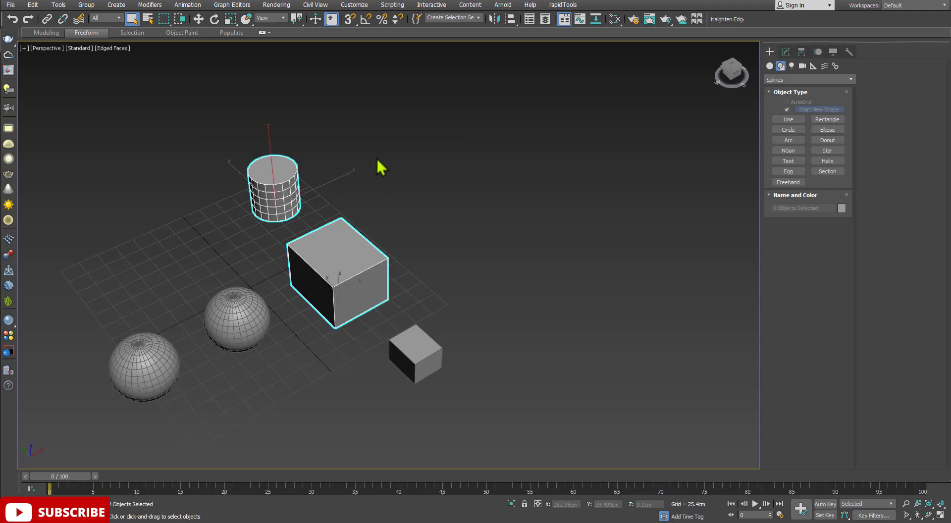
{"action": "left_click_drag", "start_coordinate": [535, 221], "coordinate": [590, 262]}
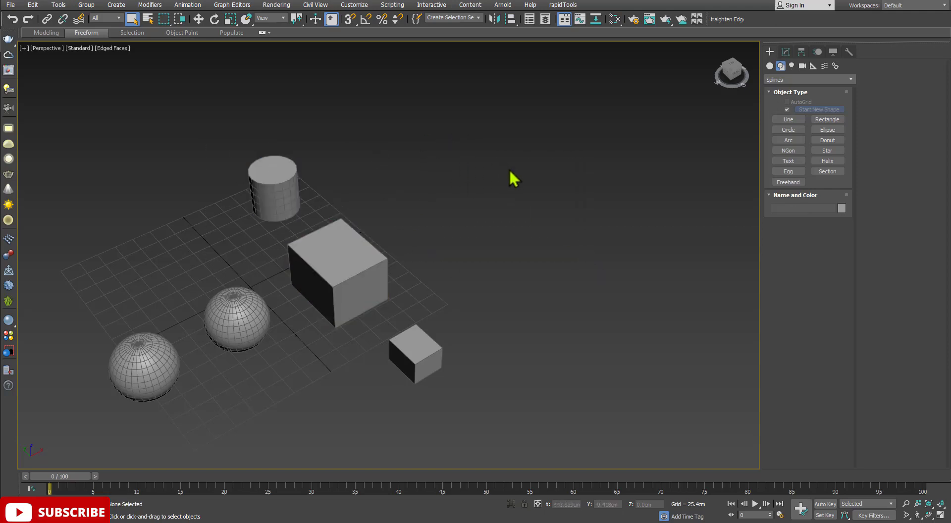
{"action": "left_click_drag", "start_coordinate": [503, 161], "coordinate": [661, 307]}
{"action": "left_click_drag", "start_coordinate": [702, 335], "coordinate": [567, 187]}
{"action": "left_click_drag", "start_coordinate": [682, 333], "coordinate": [527, 251]}
Switch to the Circular Selection Region, select all five primitives with circular regions, then clear the selection
{"action": "left_click_drag", "start_coordinate": [166, 22], "coordinate": [162, 53]}
{"action": "middle_click_drag", "start_coordinate": [459, 222], "coordinate": [457, 197]}
{"action": "left_click_drag", "start_coordinate": [474, 217], "coordinate": [591, 348]}
{"action": "left_click_drag", "start_coordinate": [287, 314], "coordinate": [378, 423]}
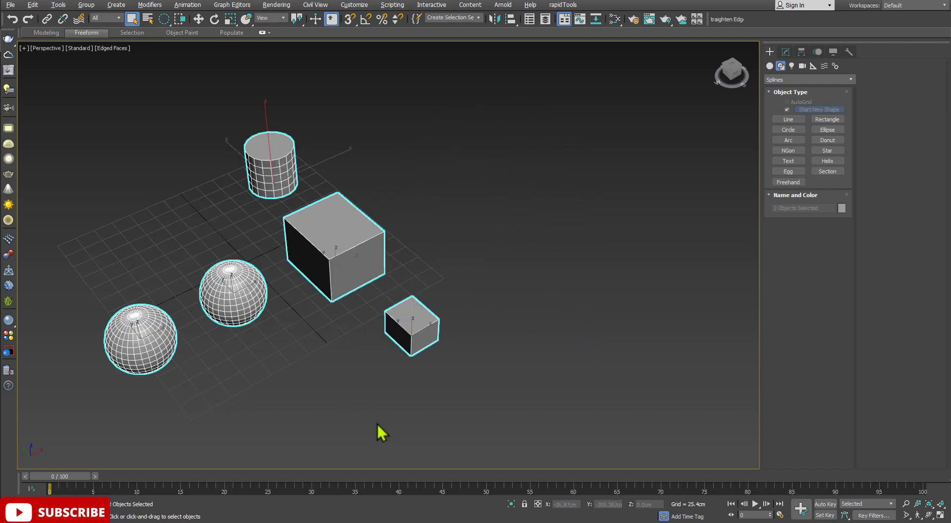
{"action": "middle_click_drag", "start_coordinate": [507, 237], "coordinate": [565, 217]}
{"action": "left_click", "coordinate": [232, 118]}
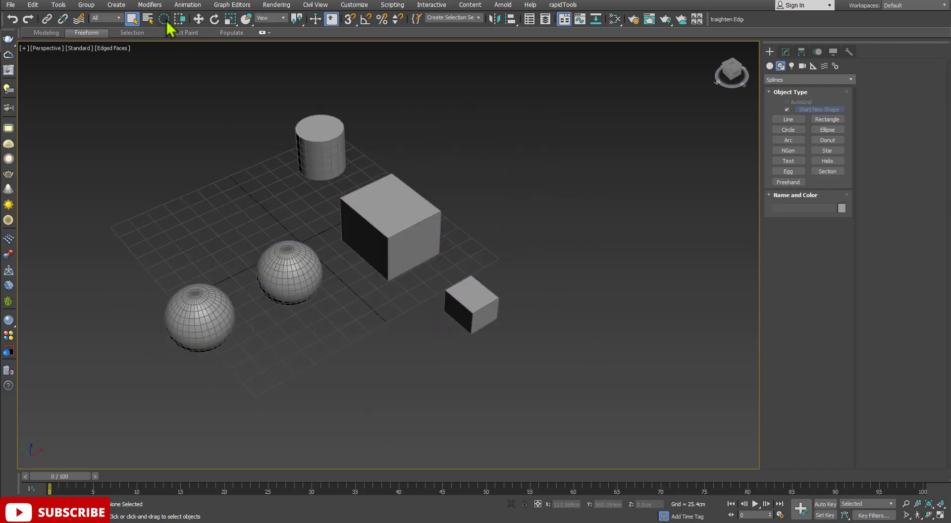
Switch to the Fence Selection Region and fence the cylinder, larger box and the sphere nearest it, then clear the selection
{"action": "mouse_move", "coordinate": [168, 23]}
{"action": "left_mouse_down"}
{"action": "mouse_move", "coordinate": [169, 60]}
{"action": "mouse_move", "coordinate": [166, 21]}
{"action": "left_mouse_up"}
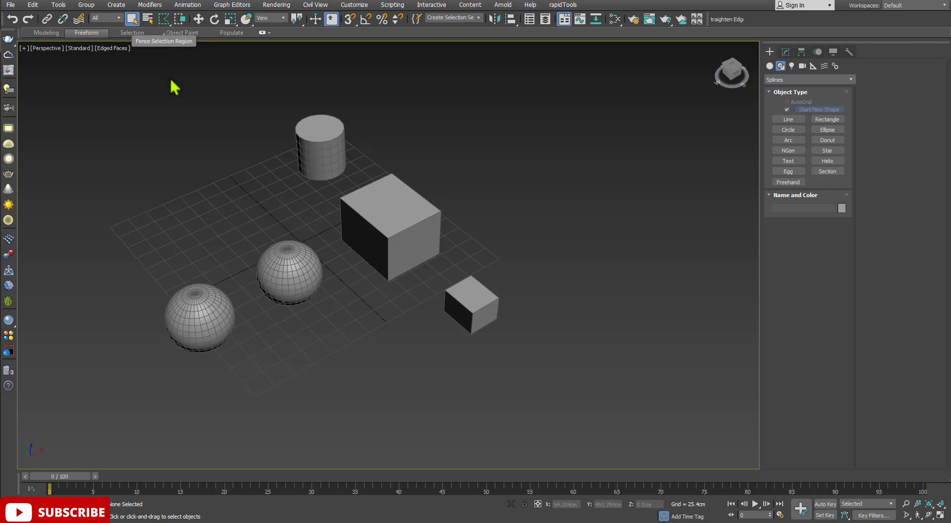
{"action": "scroll", "coordinate": [291, 137], "scroll_direction": "down", "scroll_amount": 4}
{"action": "middle_click_drag", "start_coordinate": [353, 130], "coordinate": [453, 196]}
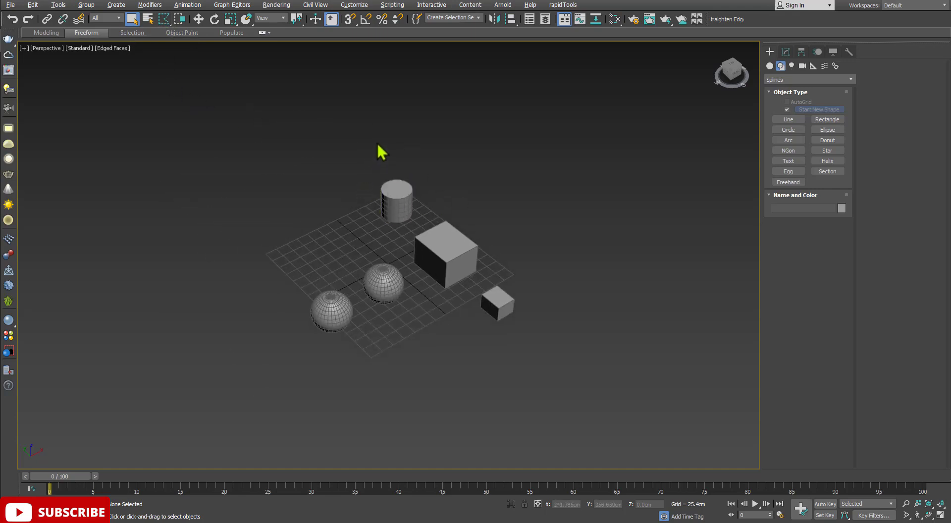
{"action": "left_click_drag", "start_coordinate": [376, 142], "coordinate": [326, 236]}
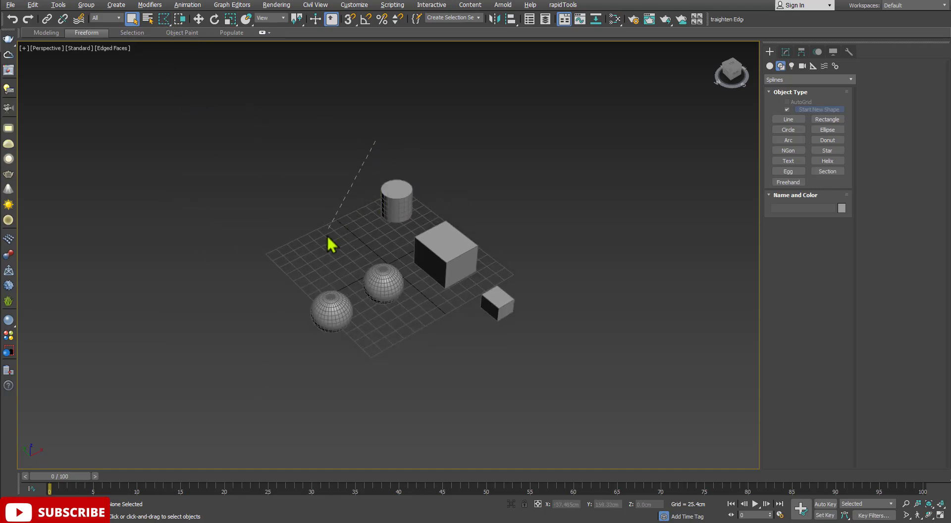
{"action": "left_click", "coordinate": [392, 329]}
{"action": "left_click", "coordinate": [559, 216]}
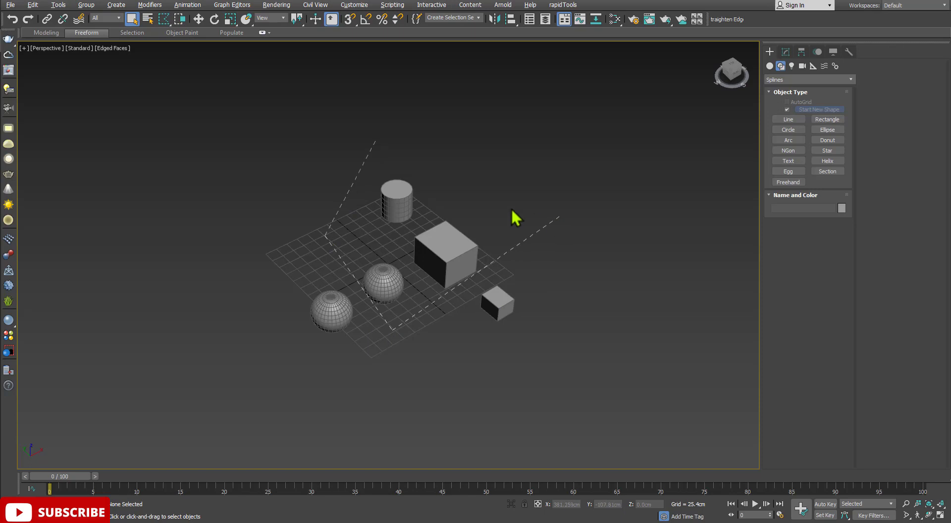
{"action": "left_click", "coordinate": [375, 142]}
{"action": "middle_click_drag", "start_coordinate": [444, 194], "coordinate": [472, 177]}
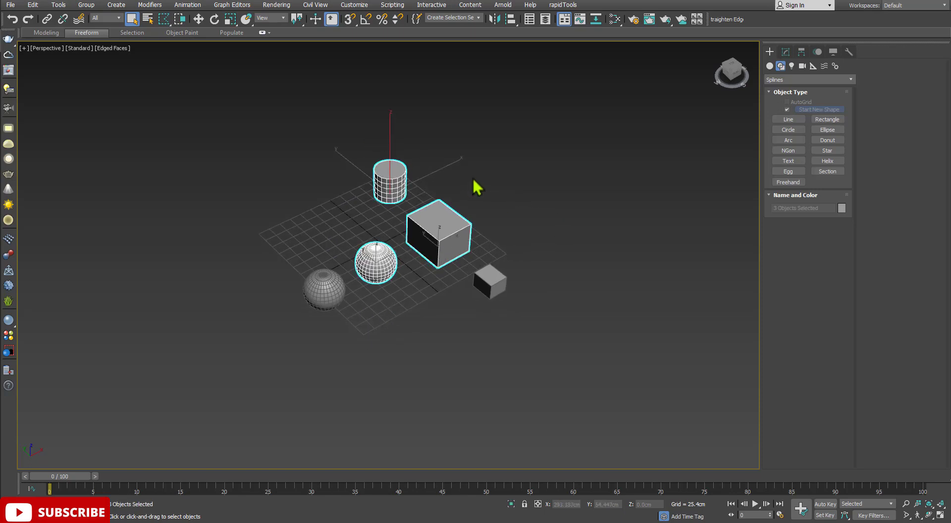
{"action": "left_click", "coordinate": [472, 178]}
Draw a larger closed fence that selects the cylinder, both boxes and the sphere nearest the larger box
{"action": "scroll", "coordinate": [380, 183], "scroll_direction": "up", "scroll_amount": 5}
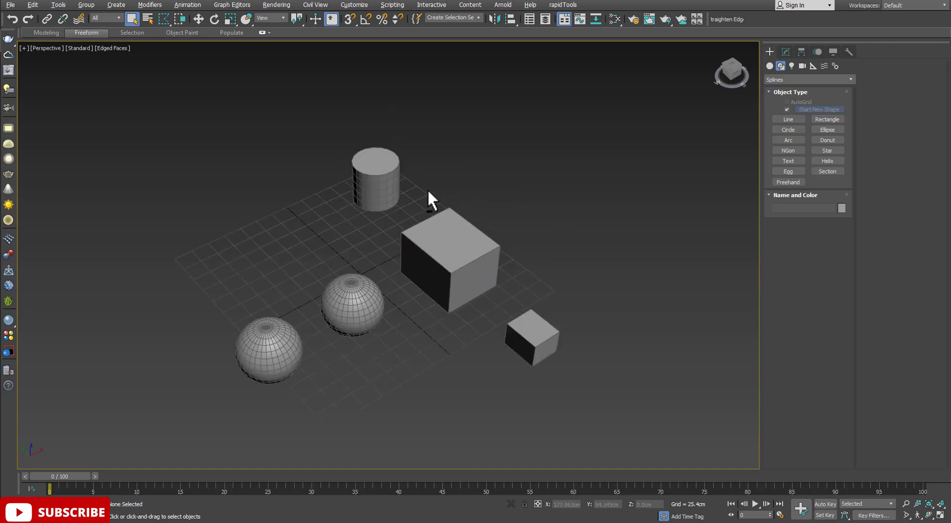
{"action": "middle_click_drag", "start_coordinate": [429, 202], "coordinate": [434, 193]}
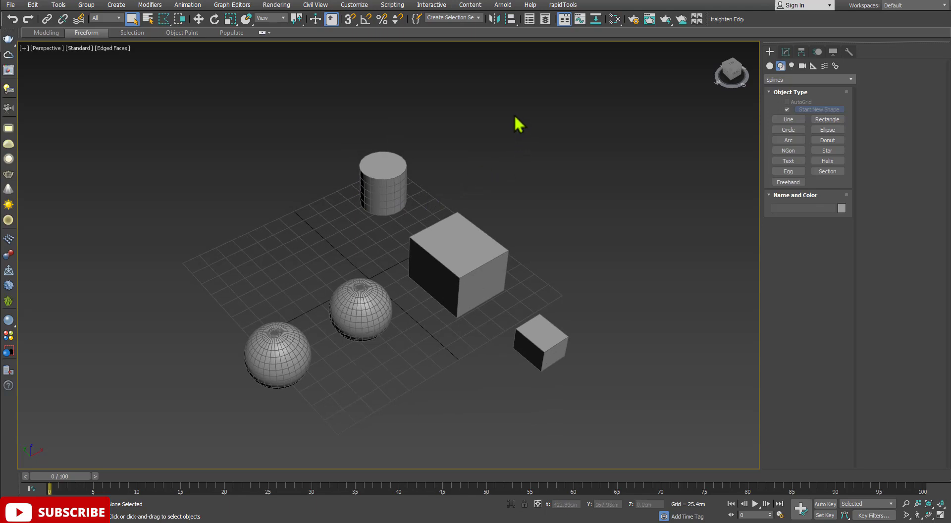
{"action": "left_click", "coordinate": [312, 127]}
{"action": "left_click", "coordinate": [330, 378]}
{"action": "left_click", "coordinate": [586, 184]}
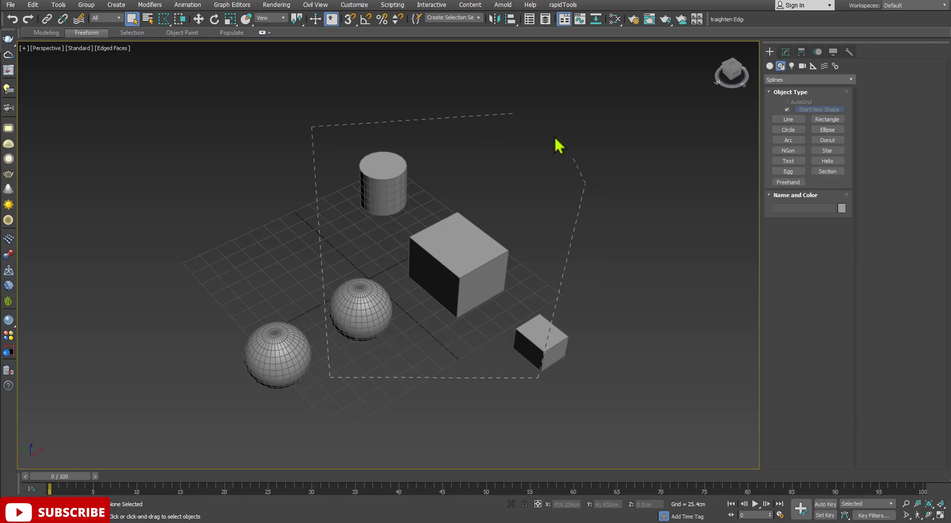
{"action": "left_click", "coordinate": [513, 115]}
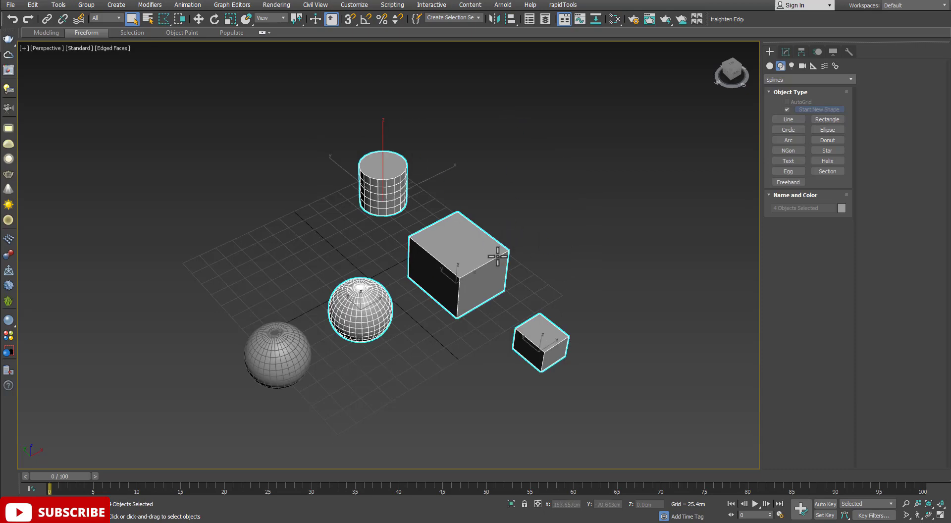
Switch to the Lasso Selection Region and draw several freehand lasso outlines in the viewport, leaving nothing selected
{"action": "scroll", "coordinate": [459, 275], "scroll_direction": "up", "scroll_amount": 3}
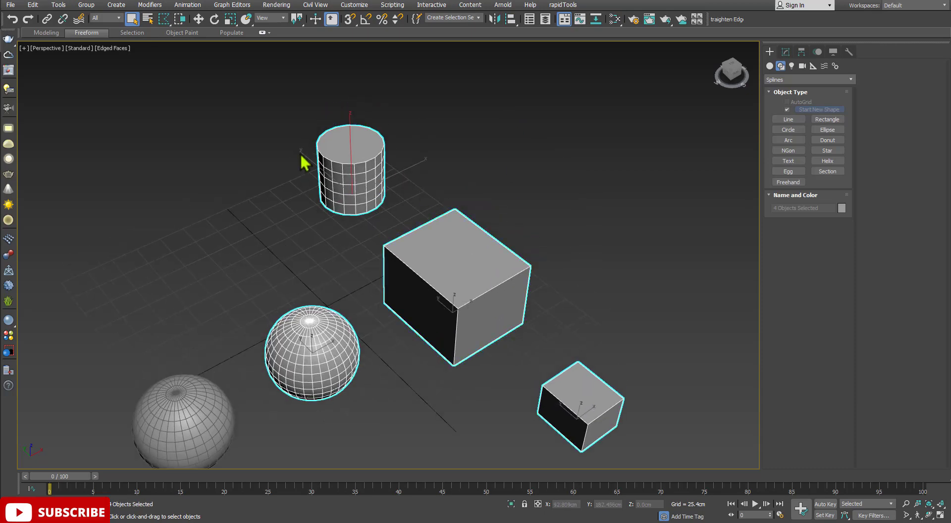
{"action": "mouse_move", "coordinate": [167, 24]}
{"action": "left_mouse_down"}
{"action": "mouse_move", "coordinate": [178, 68]}
{"action": "mouse_move", "coordinate": [171, 87]}
{"action": "left_mouse_up"}
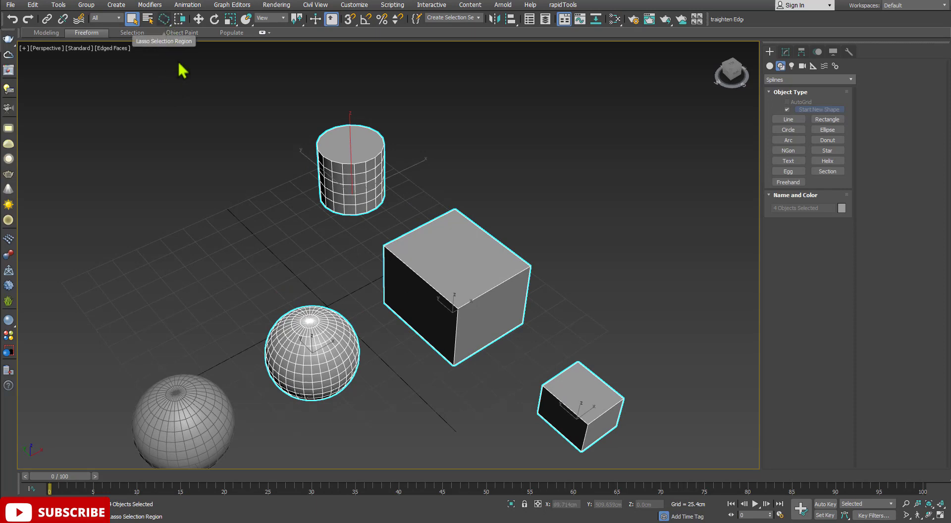
{"action": "middle_click_drag", "start_coordinate": [422, 178], "coordinate": [425, 183]}
{"action": "scroll", "coordinate": [431, 190], "scroll_direction": "down", "scroll_amount": 5}
{"action": "scroll", "coordinate": [436, 183], "scroll_direction": "up", "scroll_amount": 1}
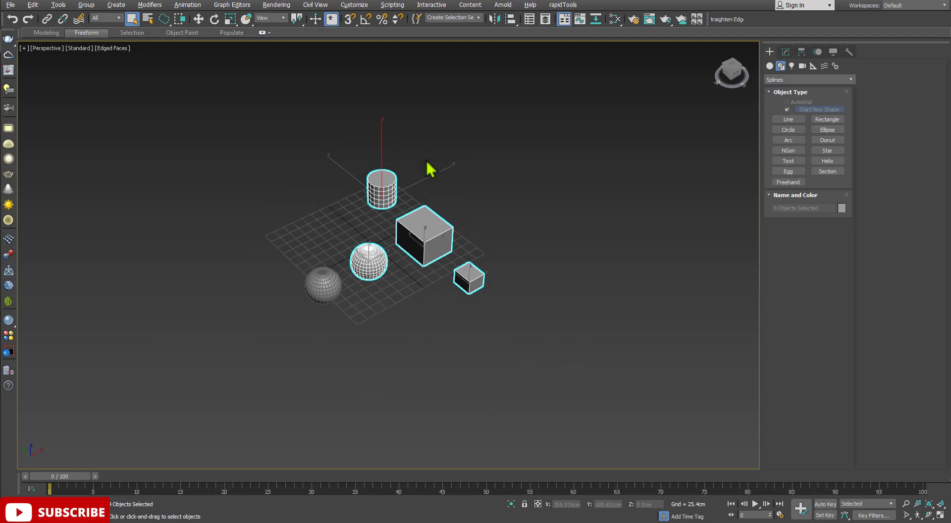
{"action": "left_click_drag", "start_coordinate": [316, 195], "coordinate": [419, 359]}
{"action": "left_click_drag", "start_coordinate": [513, 175], "coordinate": [518, 178]}
{"action": "left_click_drag", "start_coordinate": [635, 324], "coordinate": [647, 218]}
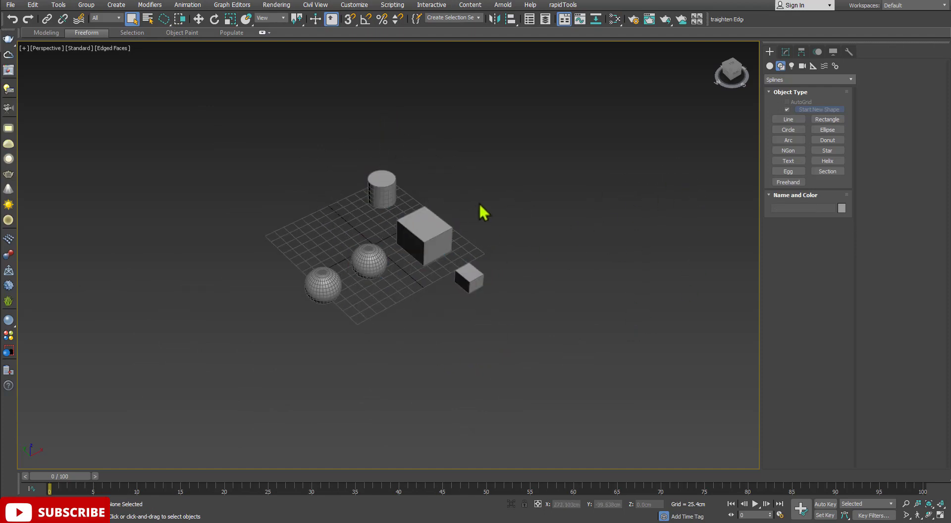
Lasso the cylinder, both boxes and the sphere nearest the larger box, then clear the selection
{"action": "scroll", "coordinate": [453, 219], "scroll_direction": "up", "scroll_amount": 4}
{"action": "middle_click_drag", "start_coordinate": [479, 222], "coordinate": [480, 246]}
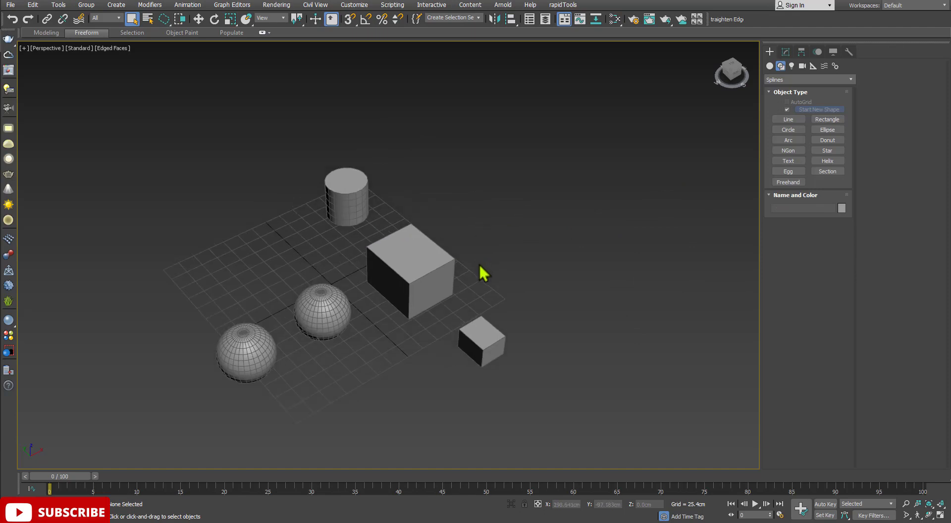
{"action": "mouse_move", "coordinate": [445, 145]}
{"action": "left_mouse_down"}
{"action": "mouse_move", "coordinate": [286, 206]}
{"action": "mouse_move", "coordinate": [336, 345]}
{"action": "mouse_move", "coordinate": [530, 284]}
{"action": "mouse_move", "coordinate": [483, 196]}
{"action": "left_mouse_up"}
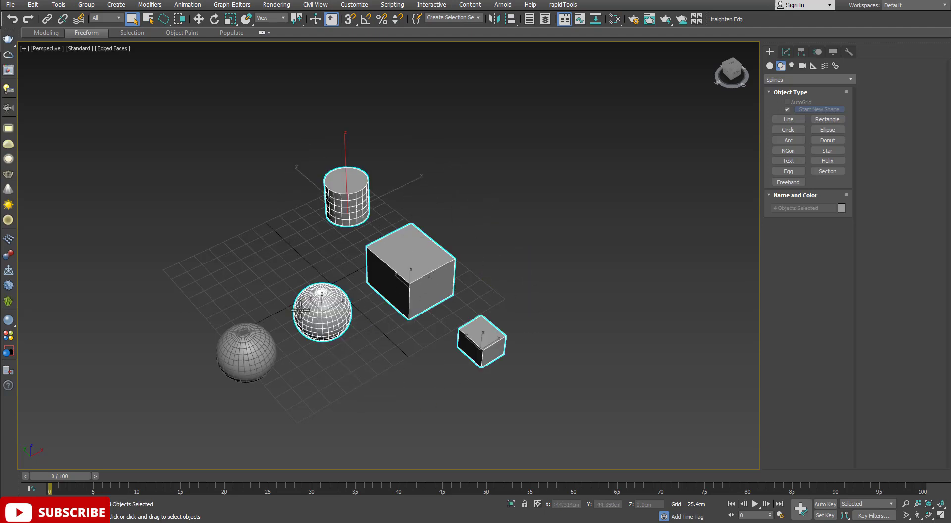
{"action": "mouse_move", "coordinate": [300, 298]}
{"action": "left_mouse_down"}
{"action": "mouse_move", "coordinate": [176, 425]}
{"action": "mouse_move", "coordinate": [345, 258]}
{"action": "mouse_move", "coordinate": [349, 267]}
{"action": "left_mouse_up"}
{"action": "left_click", "coordinate": [206, 53]}
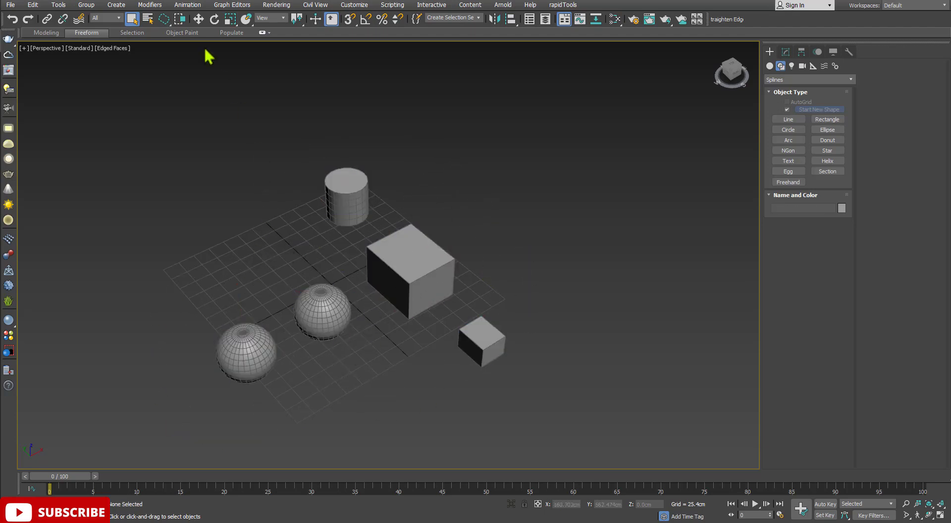
Switch to the Paint Selection Region, brush over all five primitives to select them, then clear the selection
{"action": "left_click_drag", "start_coordinate": [164, 19], "coordinate": [166, 99]}
{"action": "middle_click_drag", "start_coordinate": [416, 217], "coordinate": [414, 241]}
{"action": "mouse_move", "coordinate": [405, 211]}
{"action": "left_mouse_down"}
{"action": "mouse_move", "coordinate": [344, 227]}
{"action": "mouse_move", "coordinate": [372, 226]}
{"action": "mouse_move", "coordinate": [297, 350]}
{"action": "mouse_move", "coordinate": [318, 396]}
{"action": "left_mouse_up"}
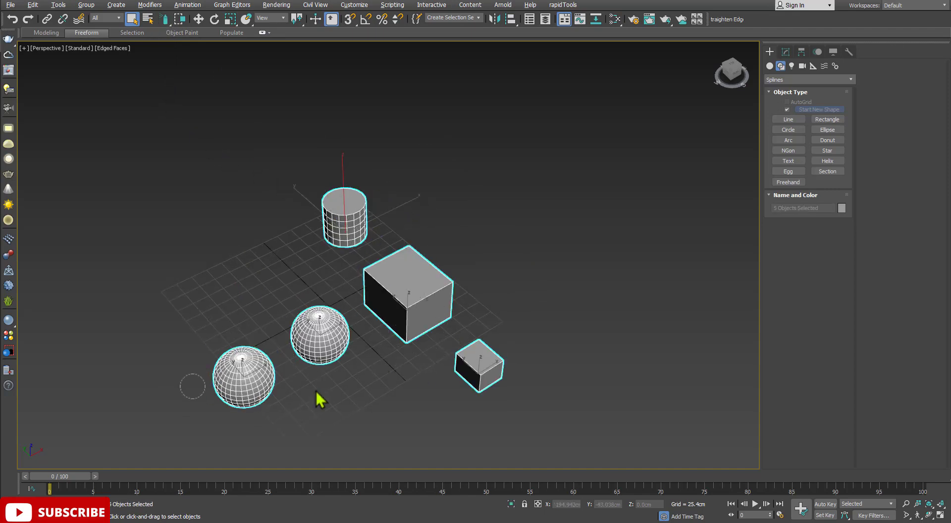
{"action": "left_click", "coordinate": [219, 233]}
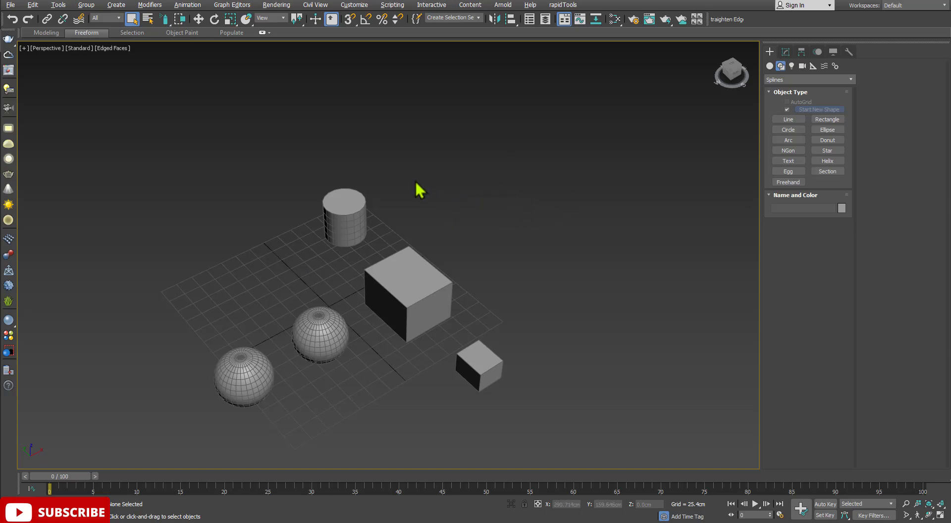
Region-select the cylinder, both boxes and the sphere nearest the larger box, then clear the selection
{"action": "mouse_move", "coordinate": [416, 187]}
{"action": "left_mouse_down"}
{"action": "mouse_move", "coordinate": [347, 263]}
{"action": "mouse_move", "coordinate": [350, 378]}
{"action": "mouse_move", "coordinate": [483, 381]}
{"action": "left_mouse_up"}
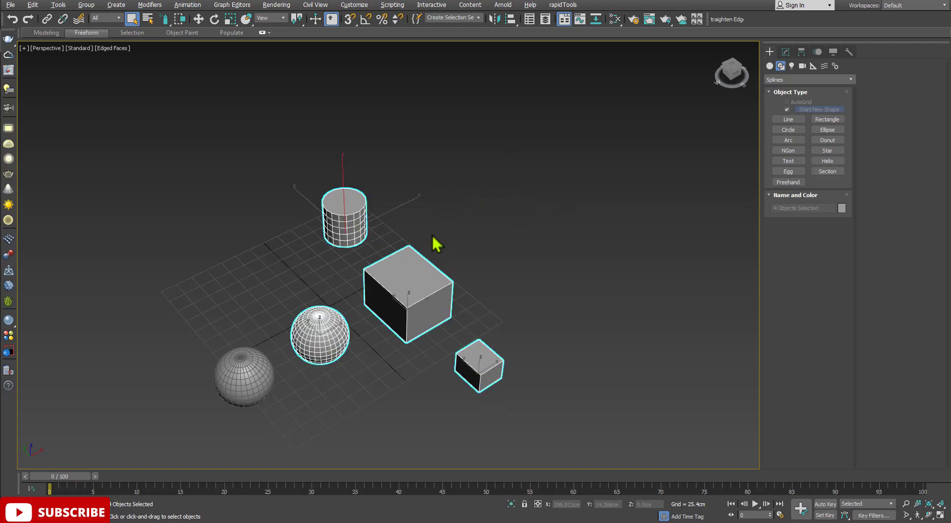
{"action": "left_click", "coordinate": [431, 188]}
In Crossing mode, select the smaller box with rectangular regions that cover only part of it, then clear the selection
{"action": "scroll", "coordinate": [243, 84], "scroll_direction": "up", "scroll_amount": 5}
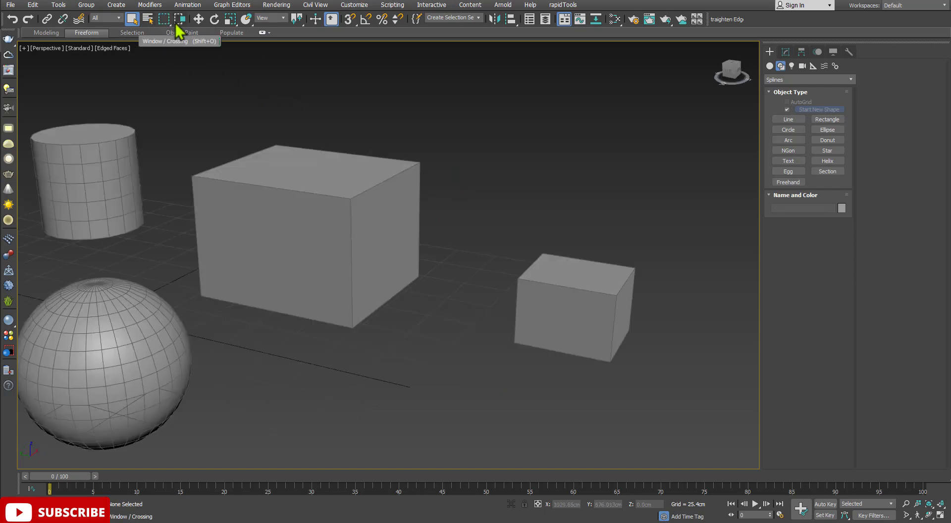
{"action": "mouse_move", "coordinate": [180, 24]}
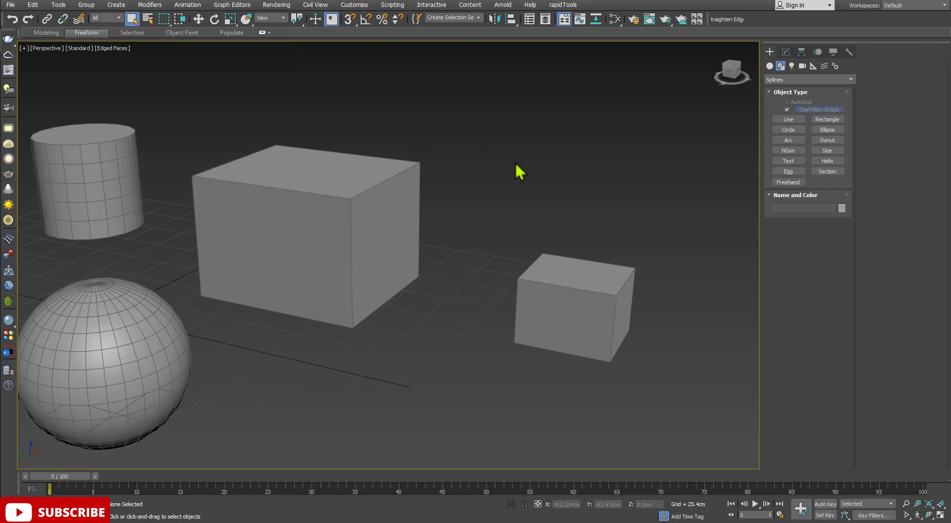
{"action": "left_click_drag", "start_coordinate": [548, 183], "coordinate": [675, 339]}
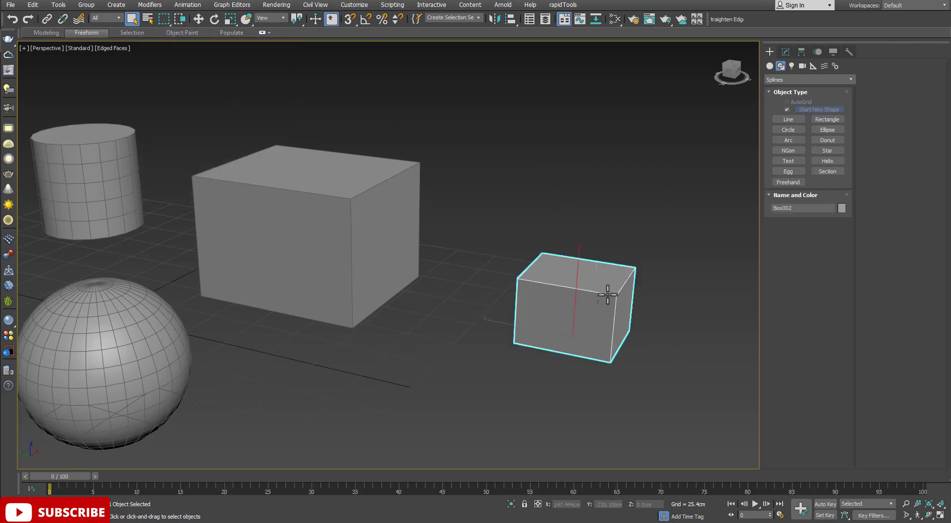
{"action": "scroll", "coordinate": [605, 291], "scroll_direction": "up", "scroll_amount": 2}
{"action": "left_click_drag", "start_coordinate": [645, 304], "coordinate": [668, 320]}
{"action": "left_click_drag", "start_coordinate": [582, 174], "coordinate": [662, 319]}
{"action": "left_click", "coordinate": [598, 186]}
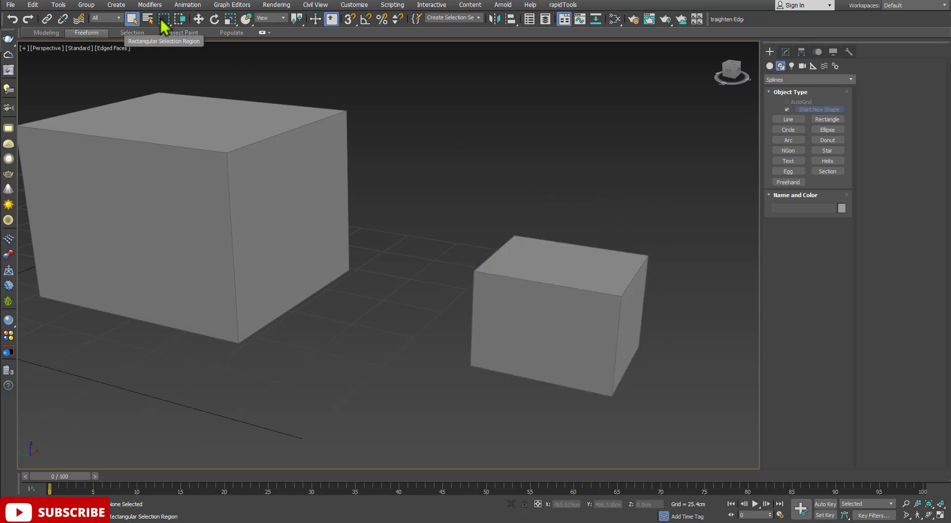
Switch from Crossing to Window selection and draw a rectangular region over only part of the smaller box
{"action": "left_click", "coordinate": [183, 21]}
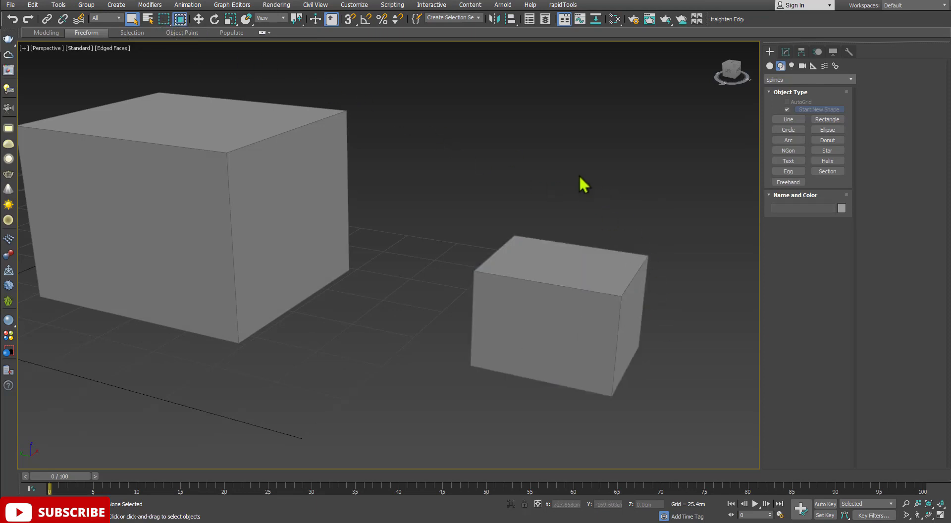
{"action": "left_click_drag", "start_coordinate": [700, 347], "coordinate": [699, 346]}
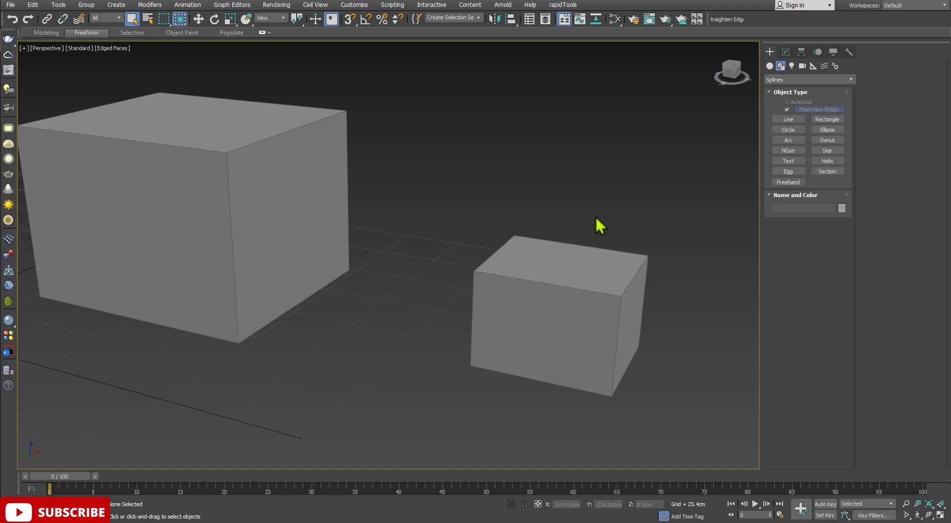